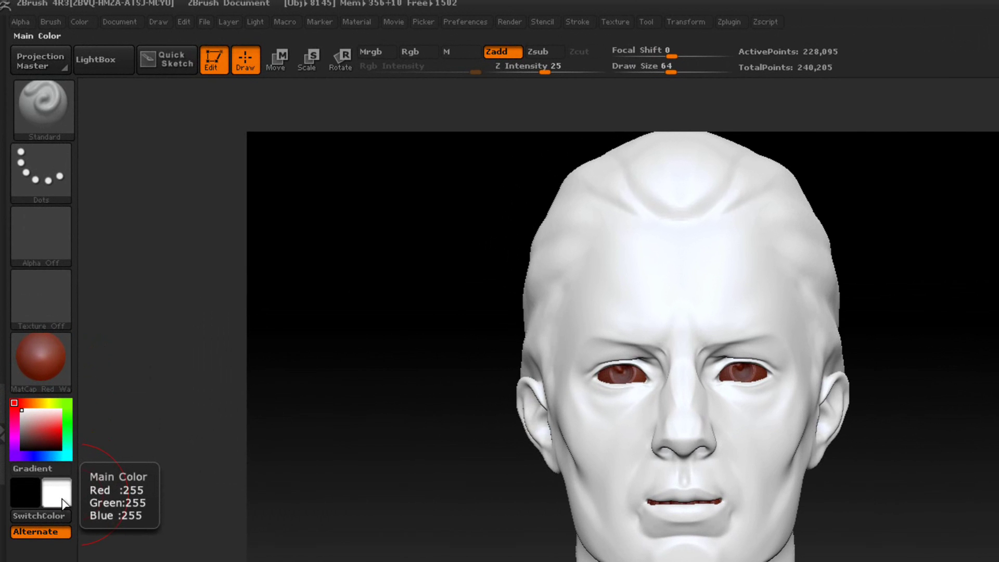
- Switch the brush to Rgb-only painting at 100 intensity with Zadd turned off
drag(62, 502, 85, 495)
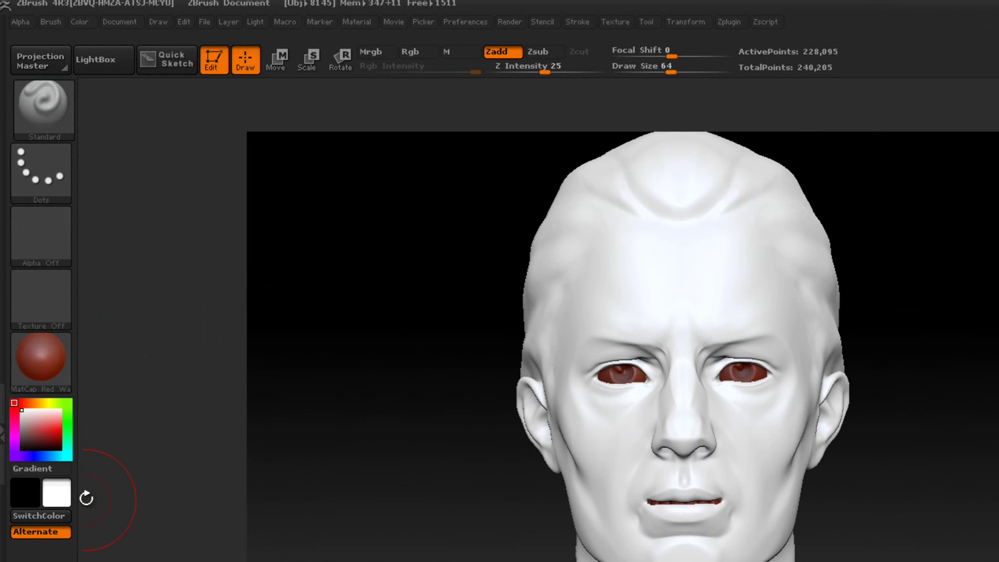
click(410, 52)
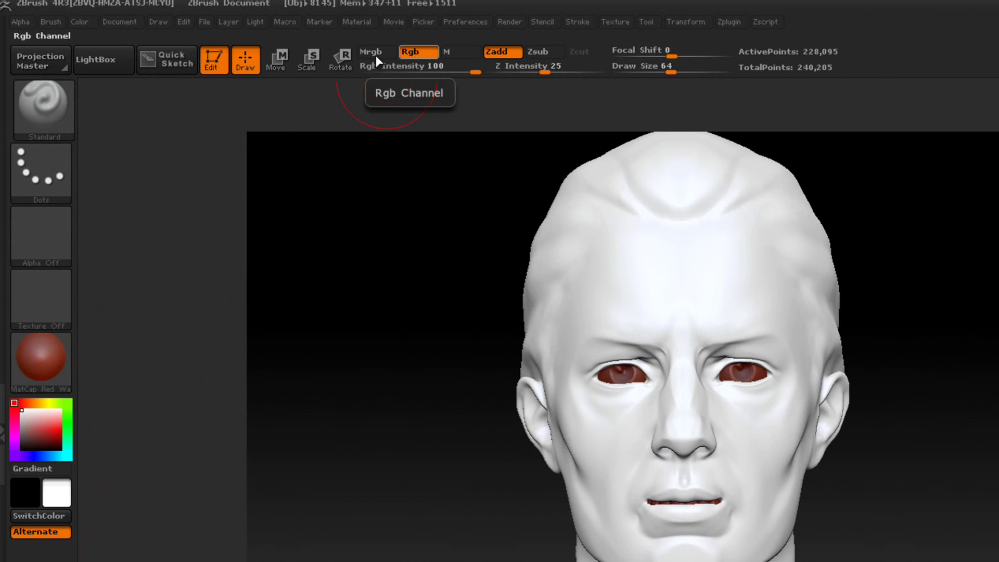
click(79, 22)
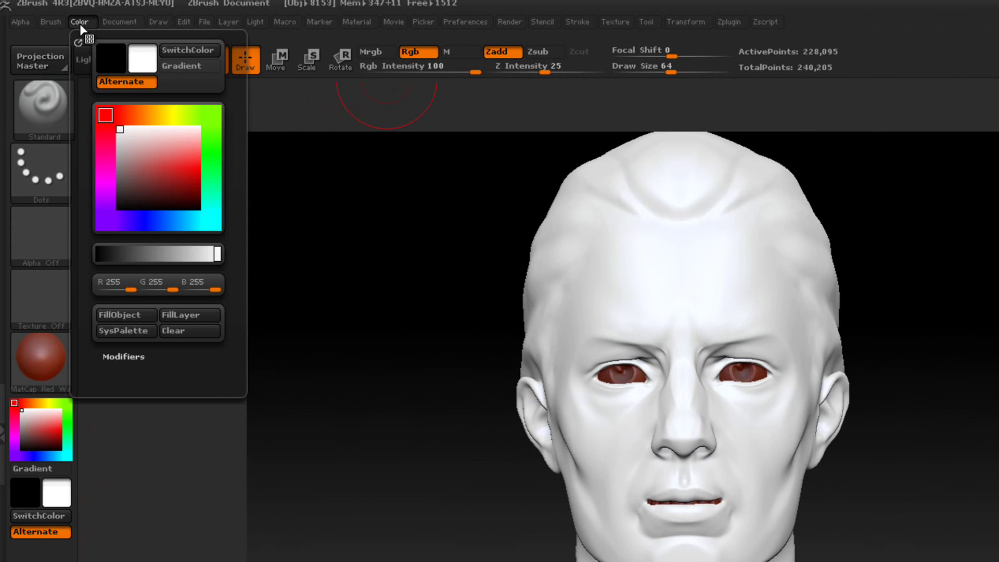
click(126, 316)
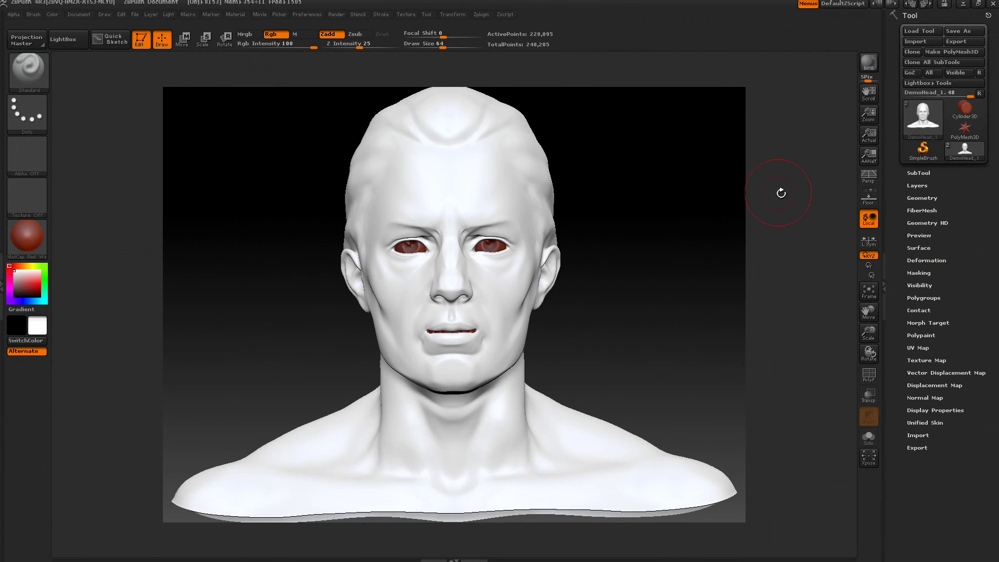
click(919, 173)
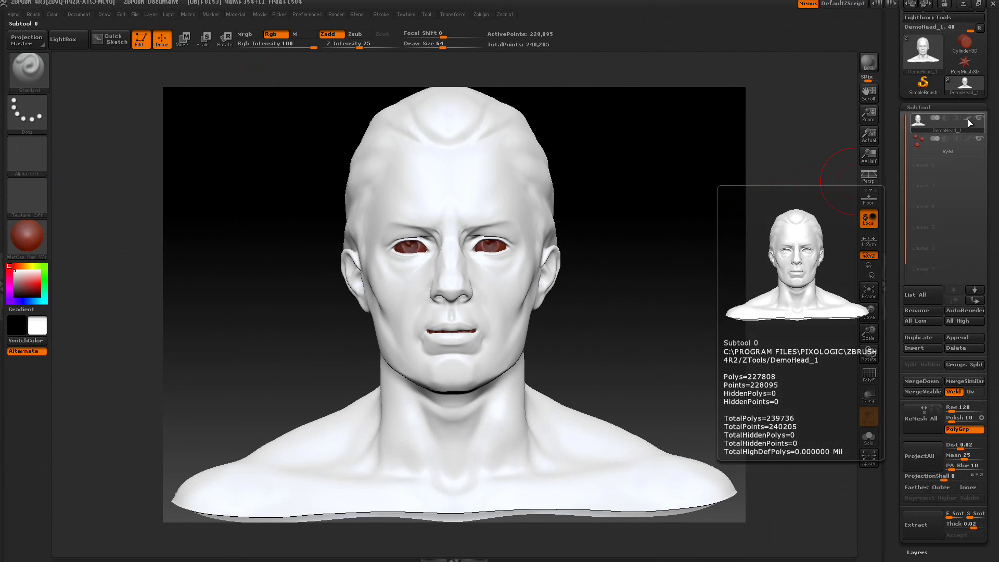
click(932, 107)
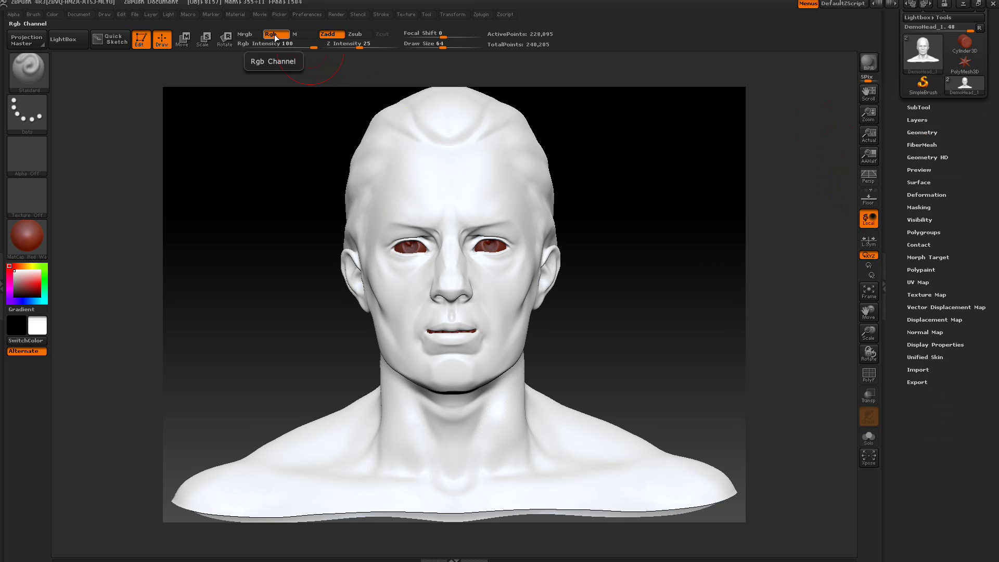
click(328, 34)
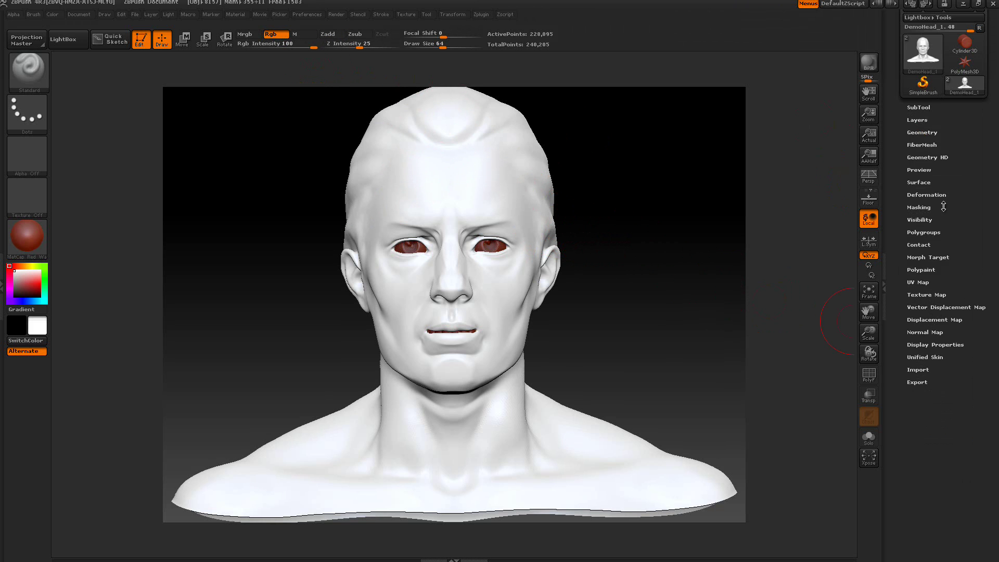
click(921, 133)
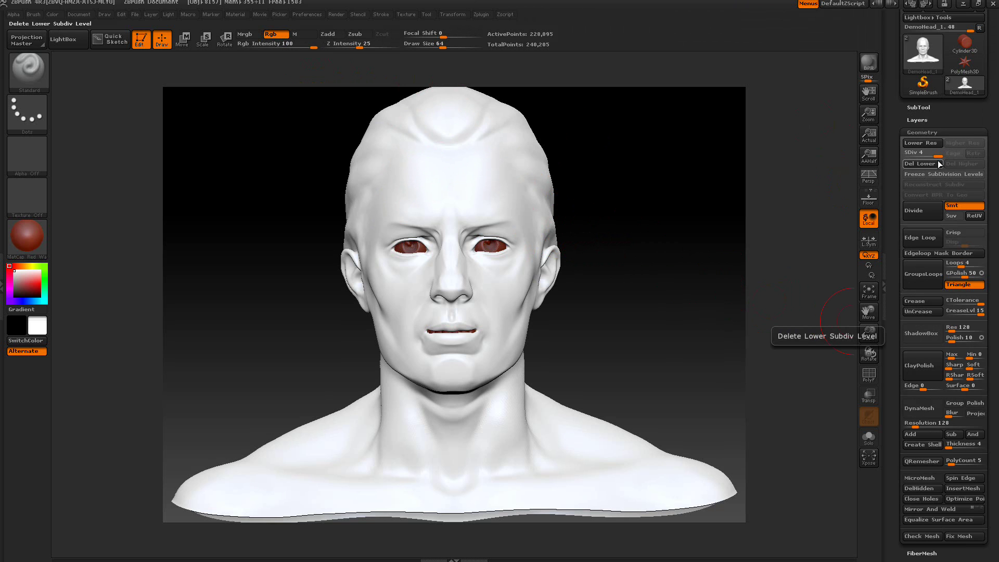
- Change the head's UV Map Size from 1024 to 2048 and show the Texture Map options
click(934, 131)
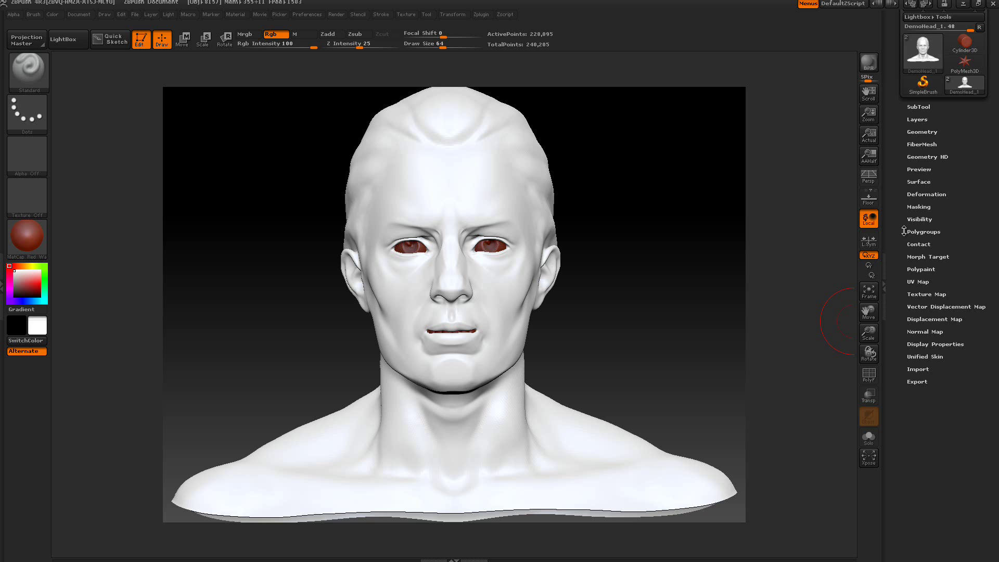
click(918, 281)
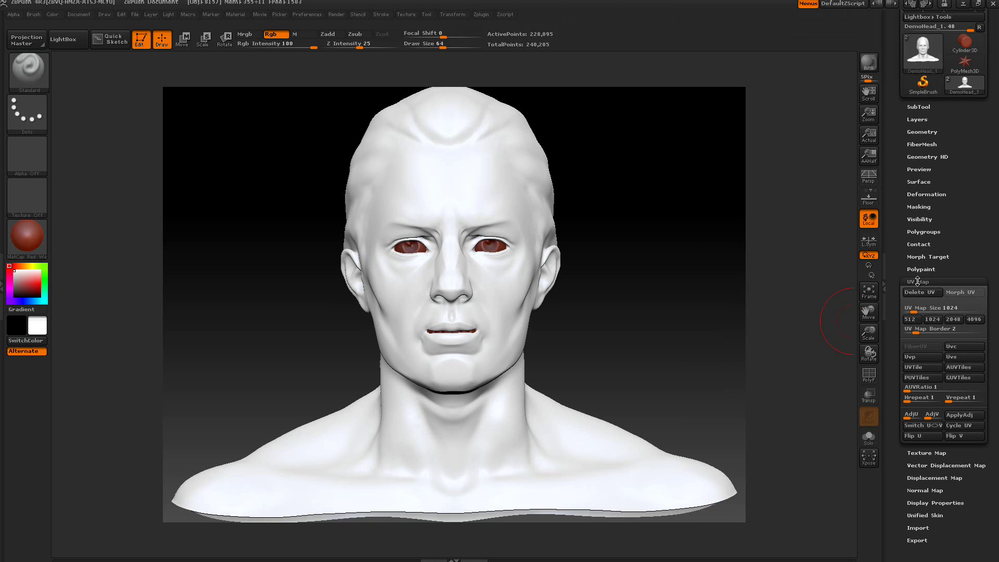
click(951, 320)
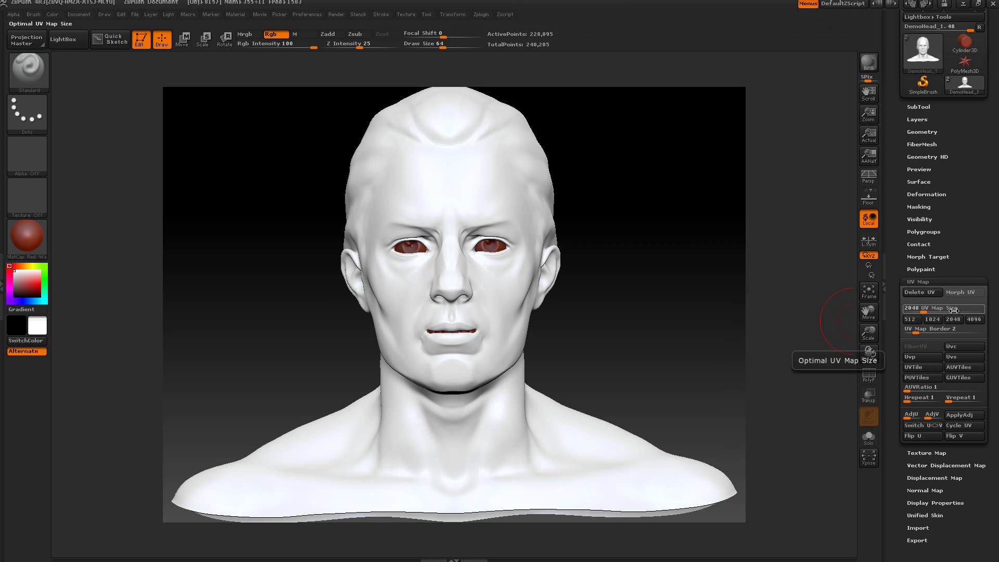
click(938, 281)
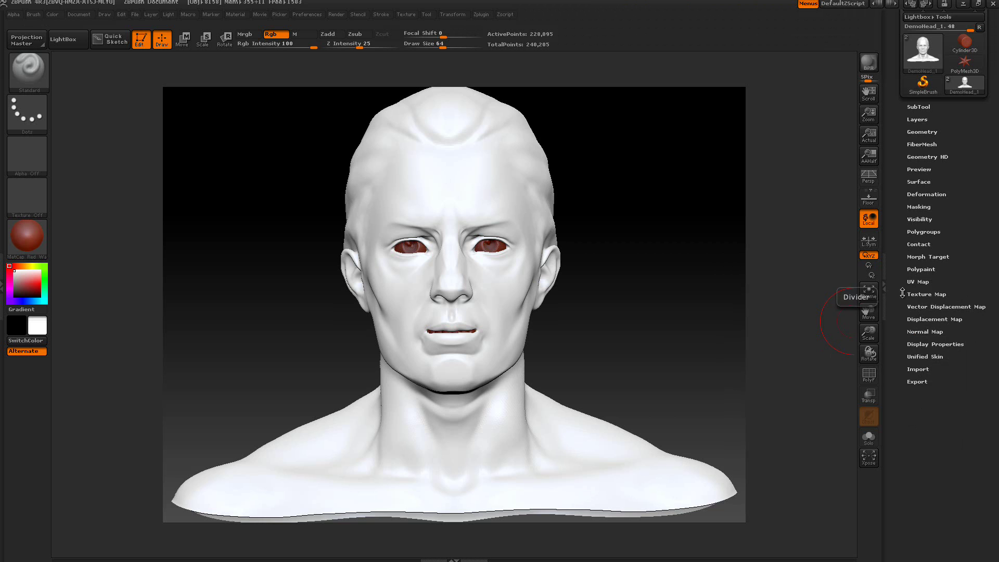
click(929, 293)
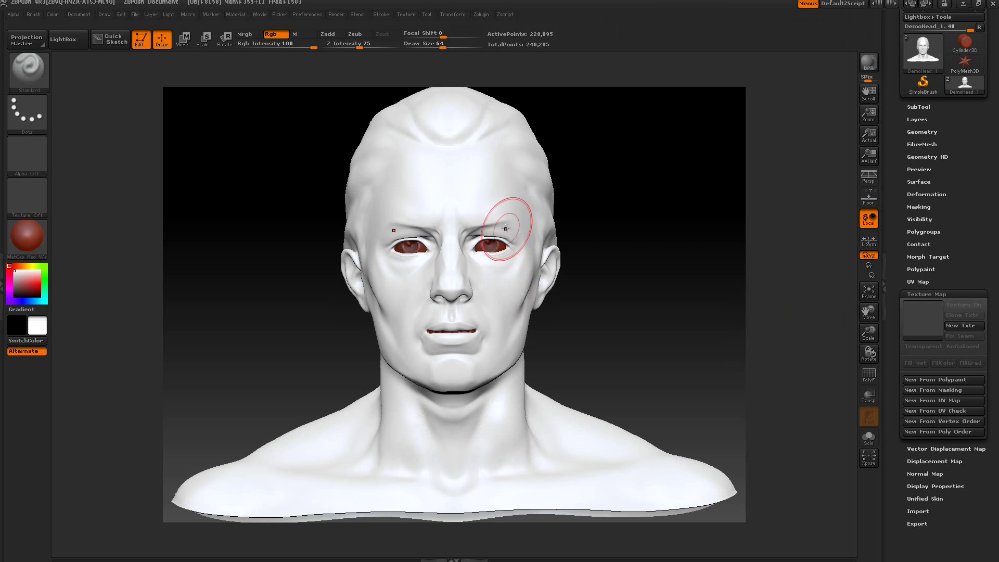
- Open LightBox from the Zscript menu on its Brush tab of folders
click(508, 14)
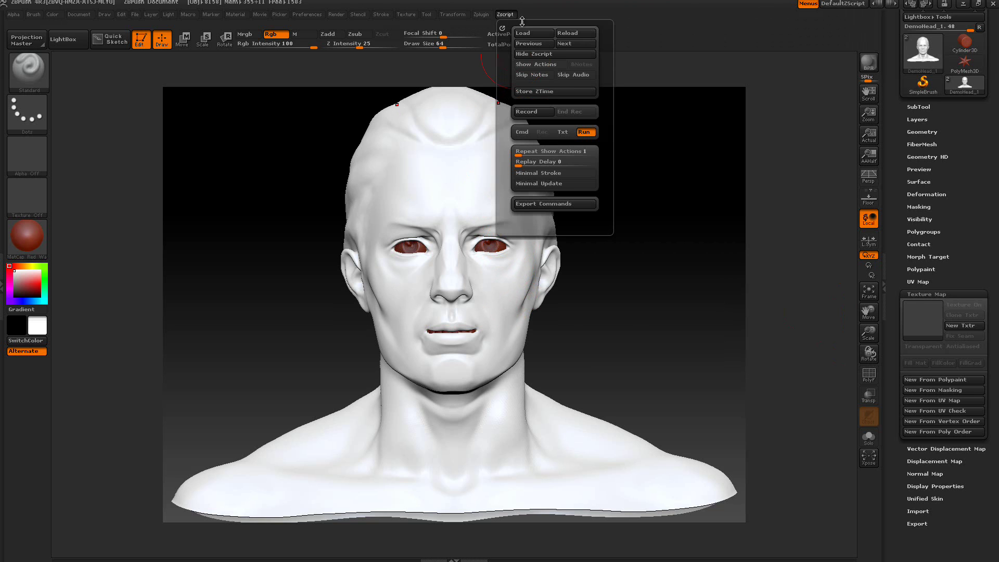
mouse_move(482, 14)
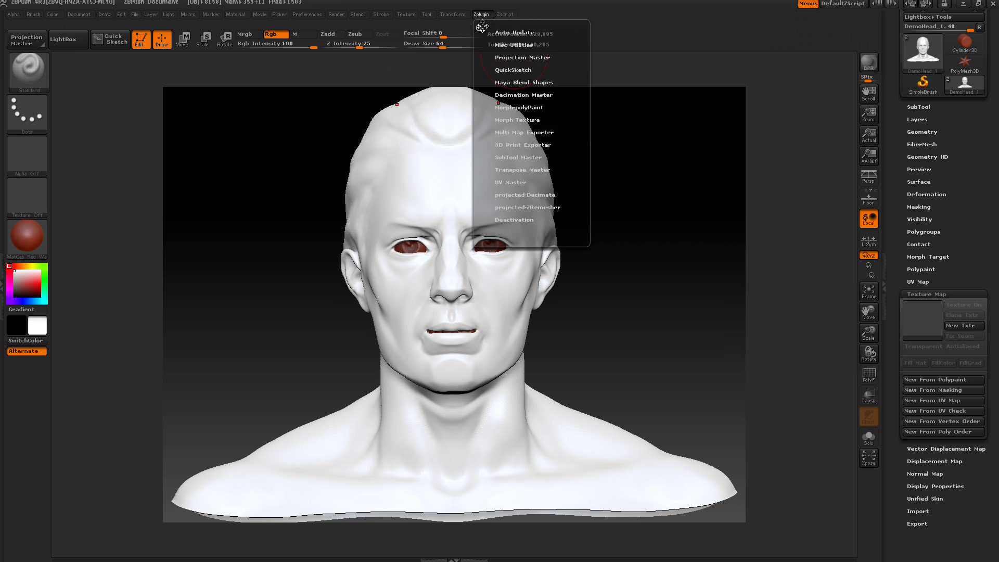
click(72, 46)
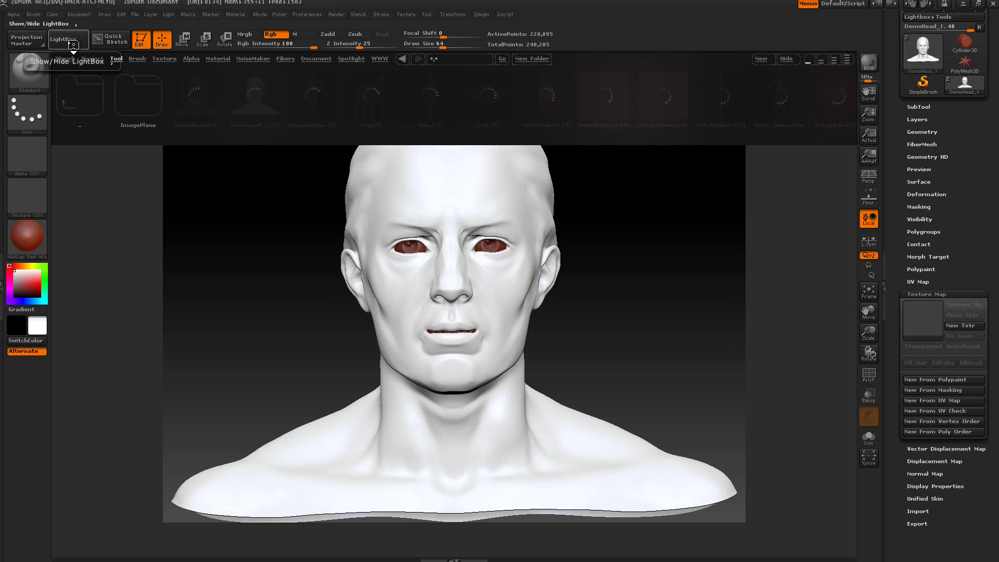
click(138, 59)
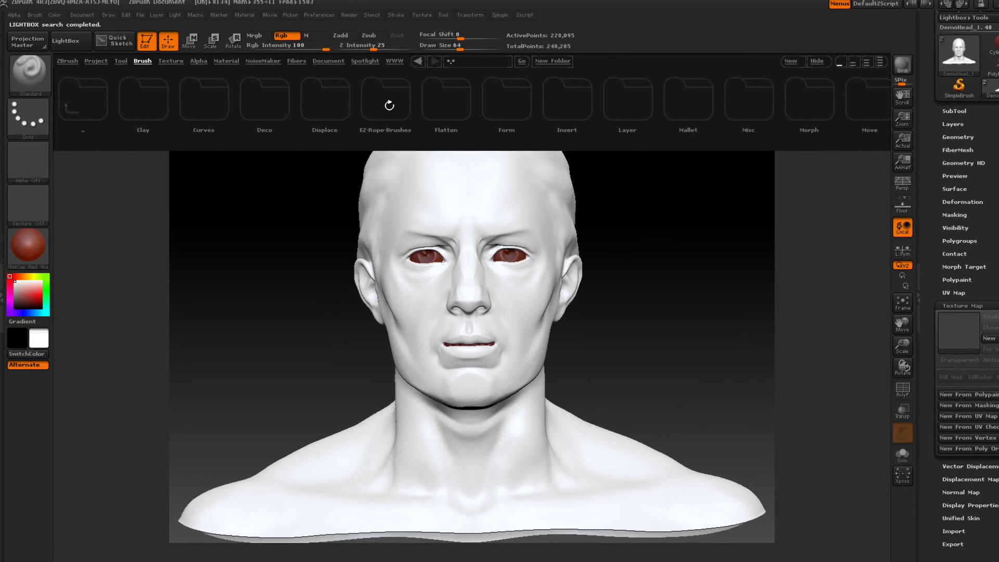
- View Polypaint-Mask.zsc in the EZ-Rope-Brushes folder in Explorer, then close that window
click(400, 108)
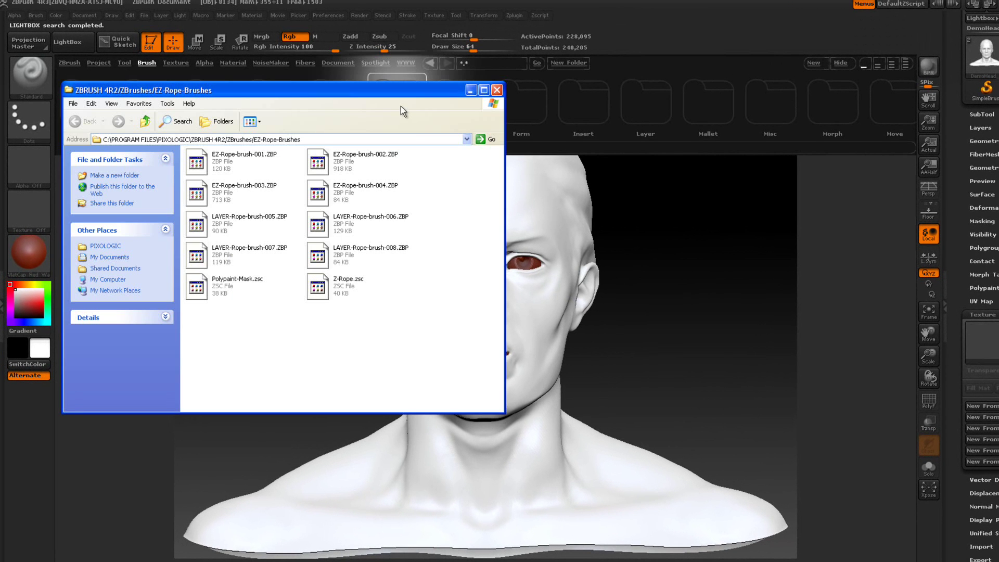
click(231, 282)
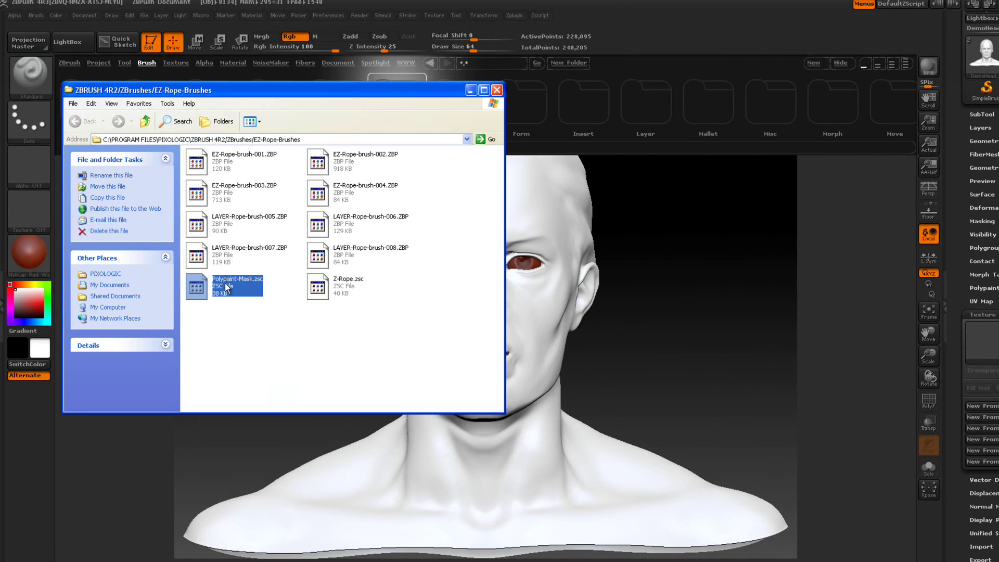
click(496, 90)
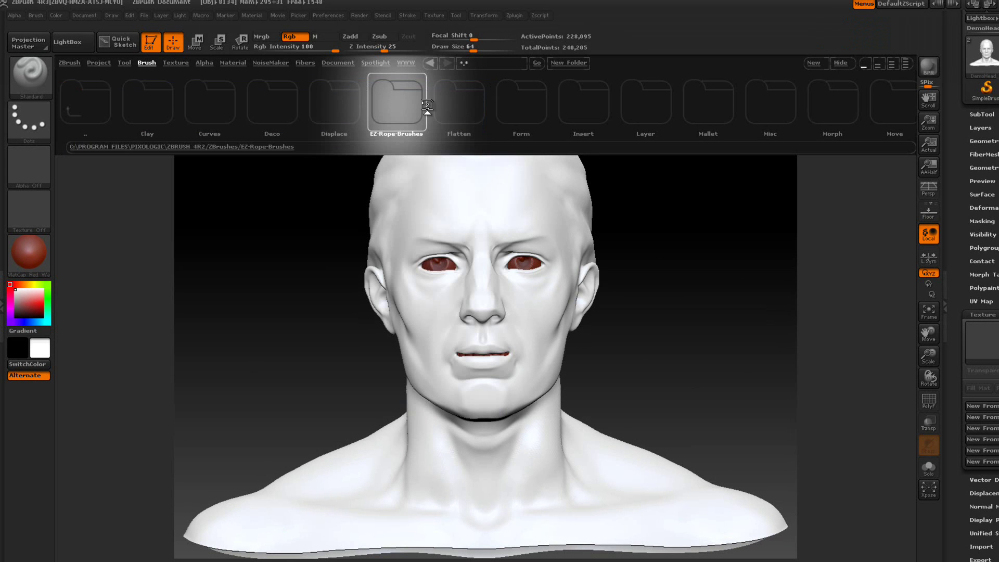
- Load Polypaint-Mask.zsc from LightBox's EZ-Rope-Brushes folder, show its tray button, and choose green paint
click(396, 101)
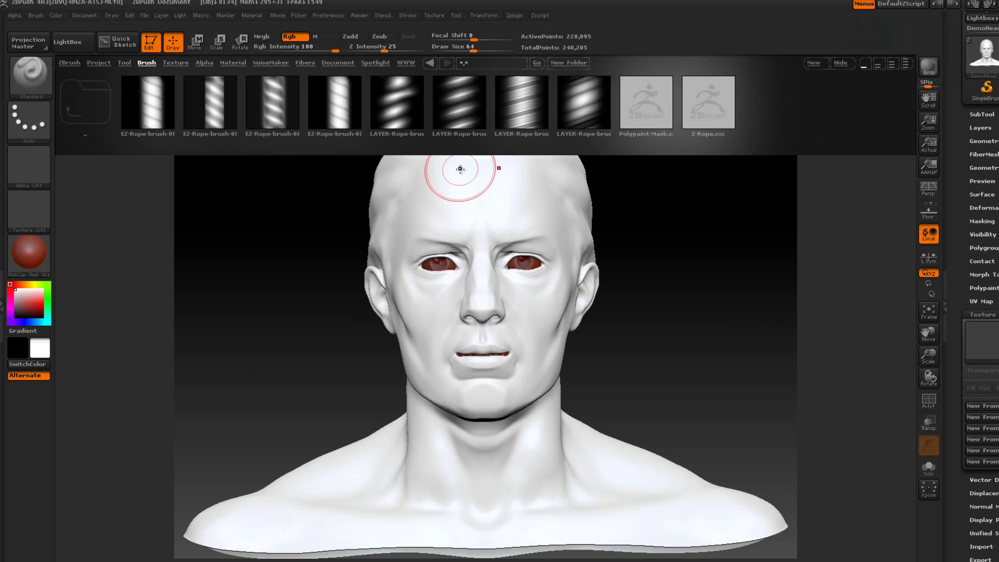
double_click(650, 105)
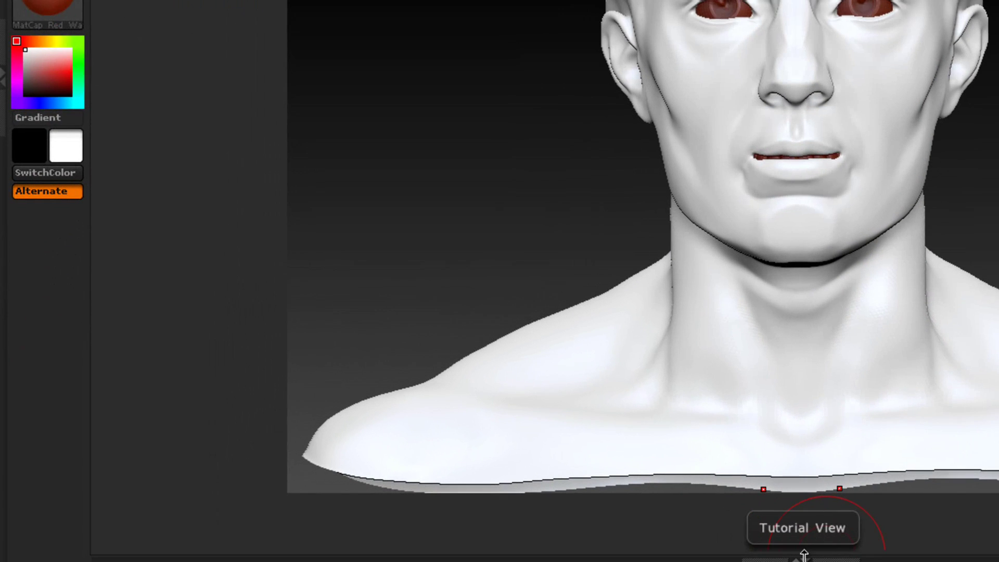
click(808, 550)
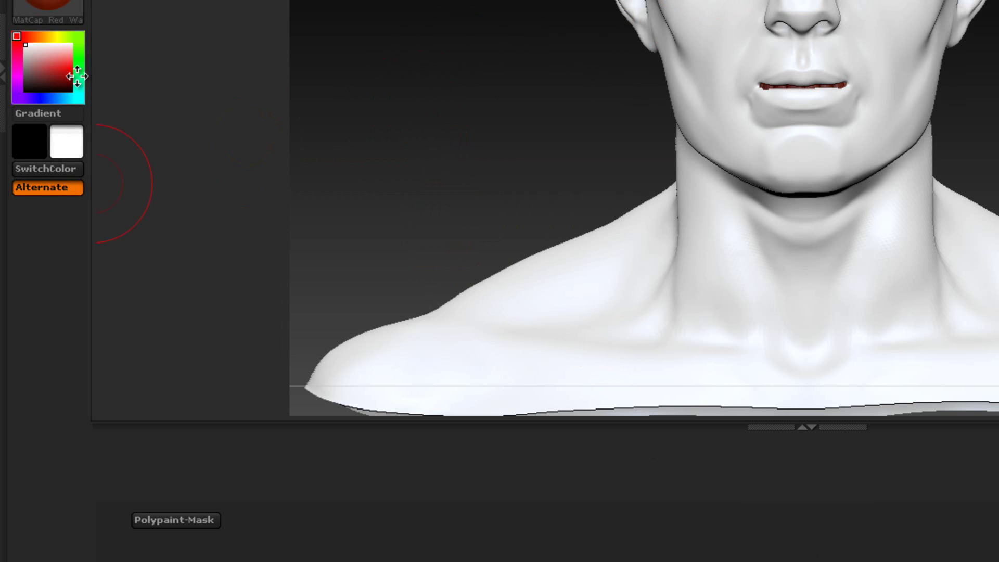
click(74, 59)
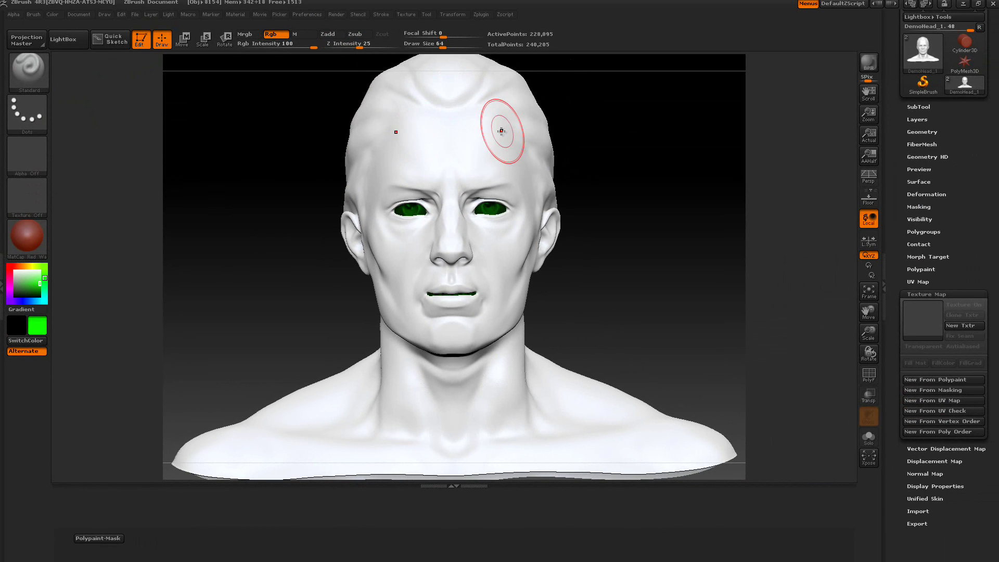
- With a smaller brush, paint mirrored green forehead bands, then red patches down both cheeks
drag(445, 45, 439, 46)
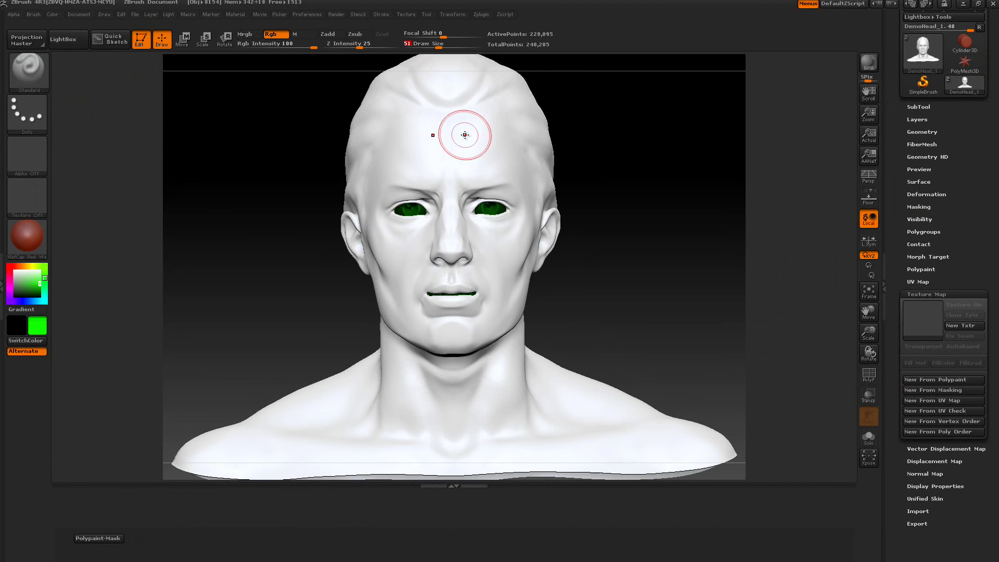
drag(464, 135, 523, 130)
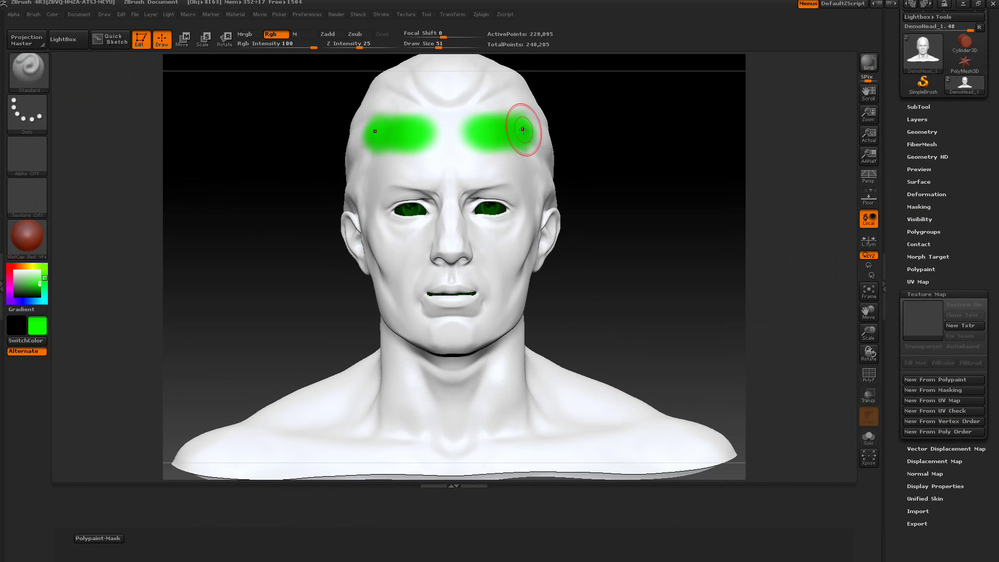
click(10, 268)
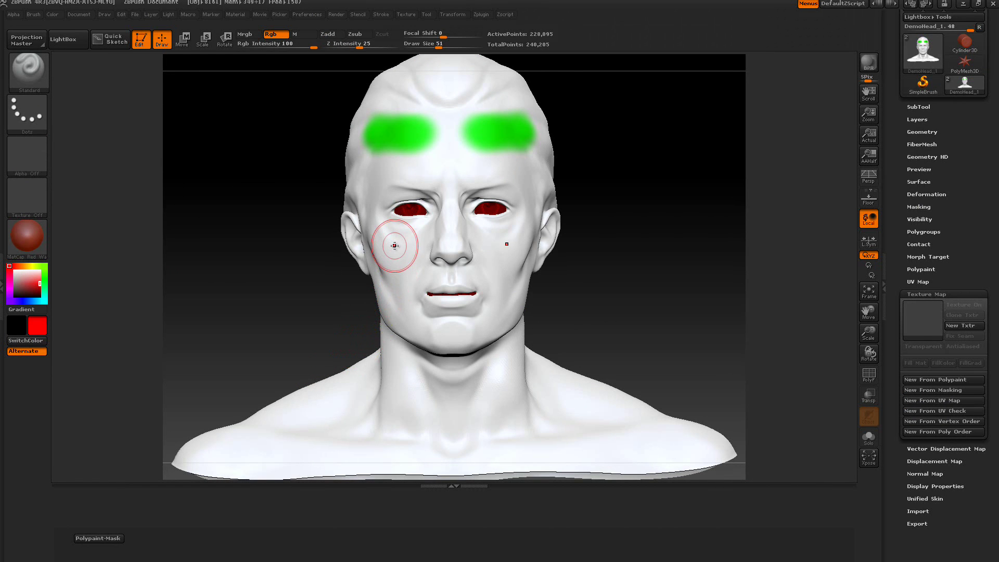
drag(394, 246, 402, 293)
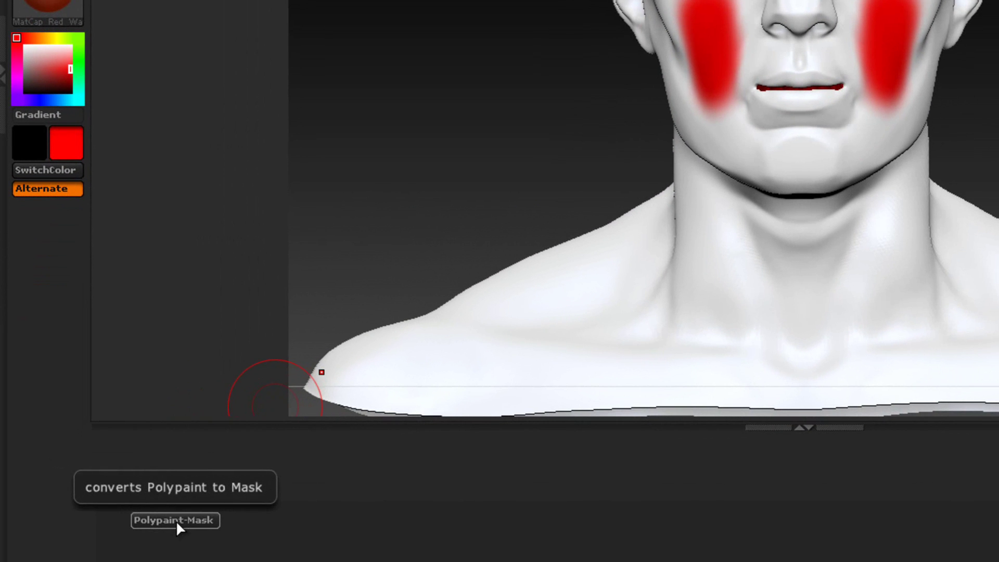
- Repaint both red cheek patches blue, extending them down to the lower cheeks
click(176, 520)
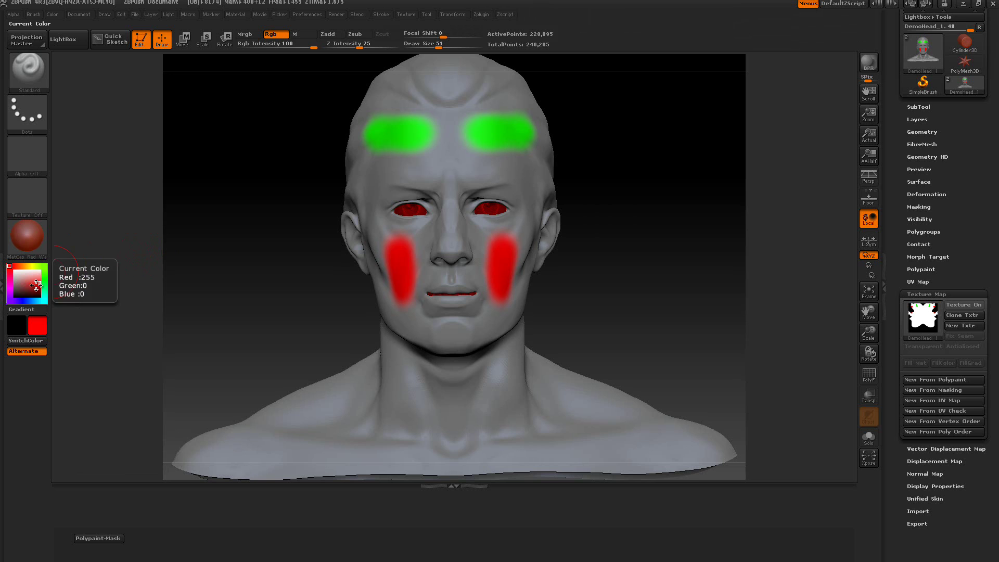
click(25, 301)
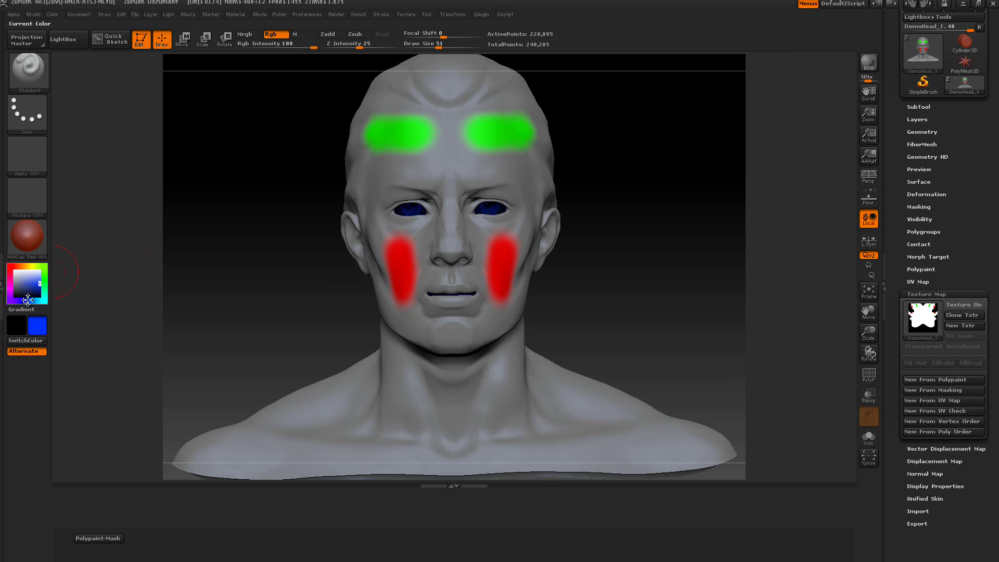
mouse_move(405, 283)
mouse_down()
mouse_move(394, 245)
mouse_move(394, 290)
mouse_move(404, 296)
mouse_move(409, 270)
mouse_move(381, 241)
mouse_move(386, 273)
mouse_move(401, 271)
mouse_move(403, 244)
mouse_up()
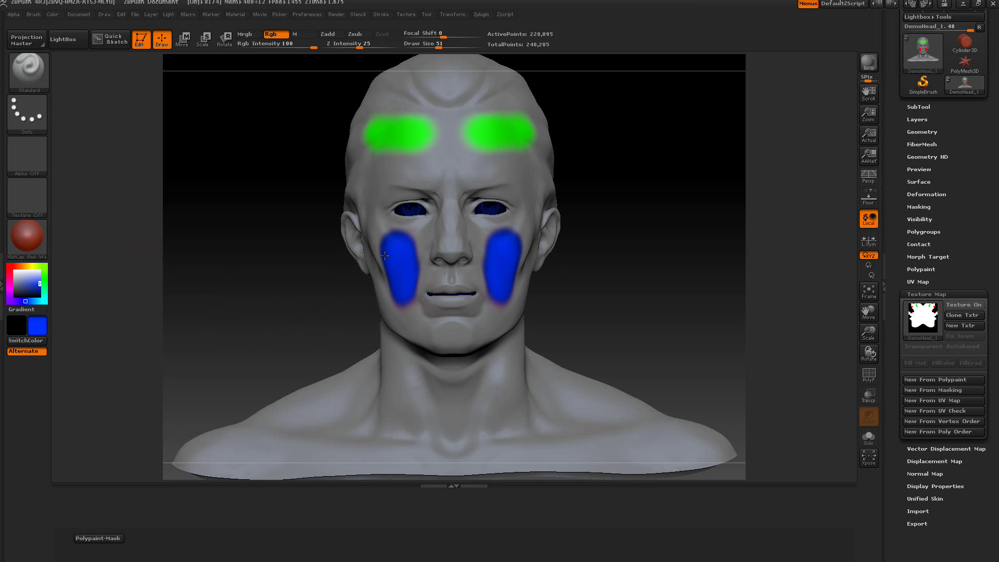
mouse_move(401, 296)
mouse_down()
mouse_move(405, 305)
mouse_move(404, 261)
mouse_up()
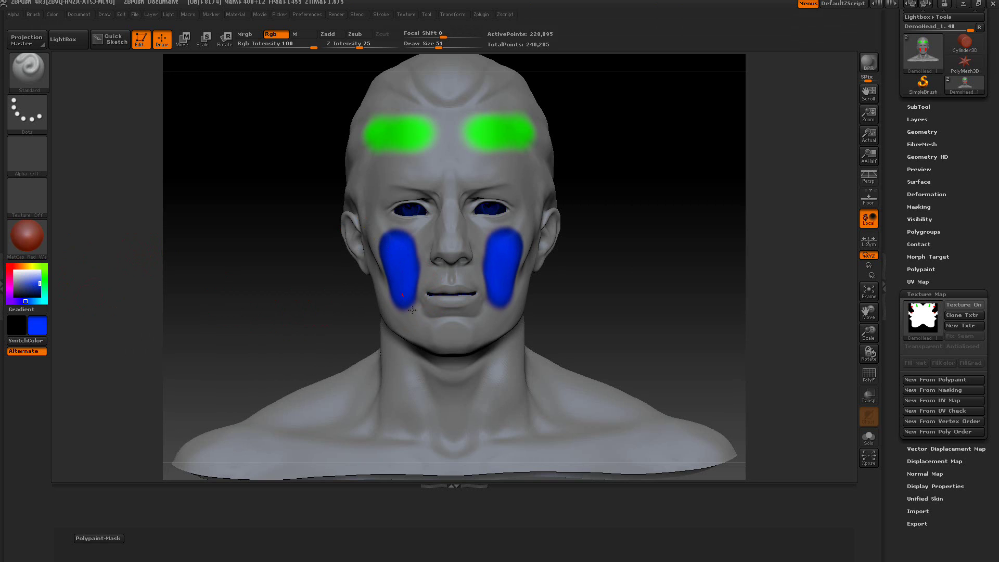
drag(412, 310, 425, 317)
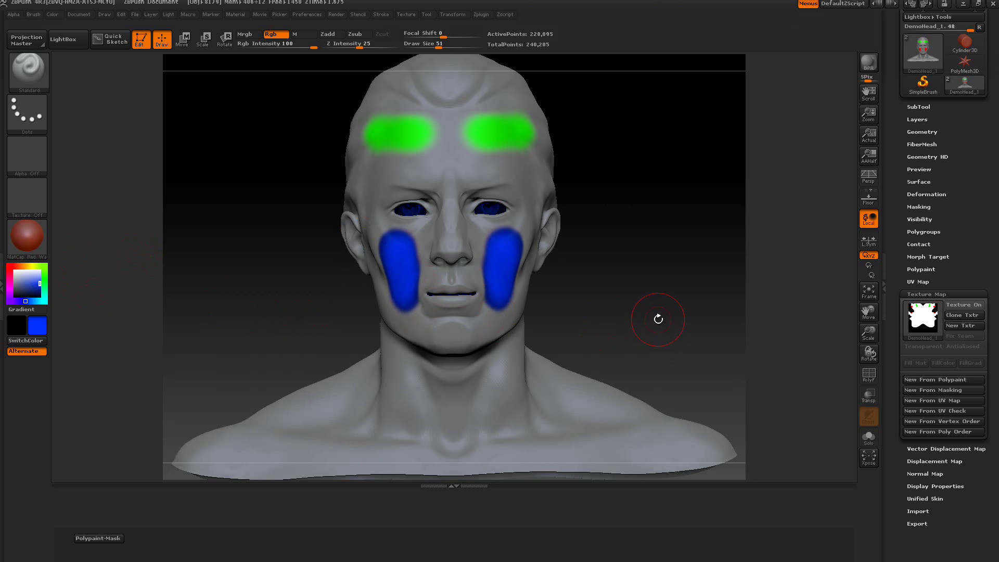
- Check the 2048×2048 texture map, then run Polypaint-Mask to mask the painted head
mouse_move(928, 313)
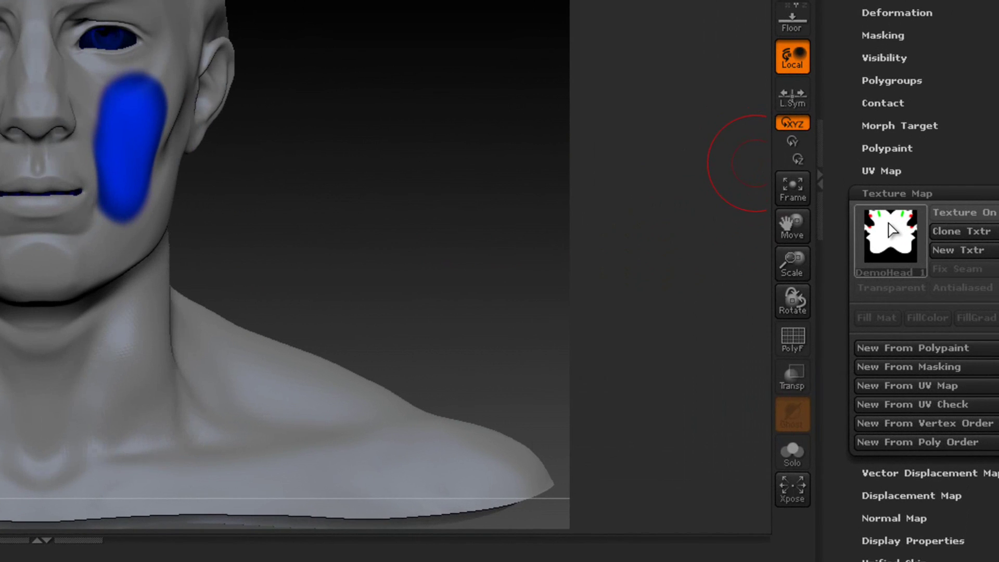
mouse_move(923, 314)
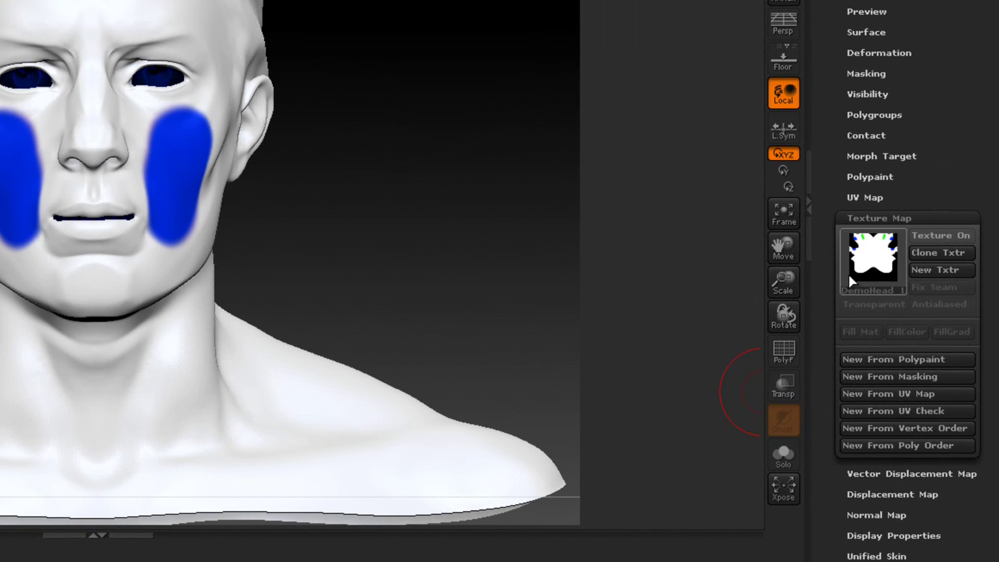
mouse_move(923, 324)
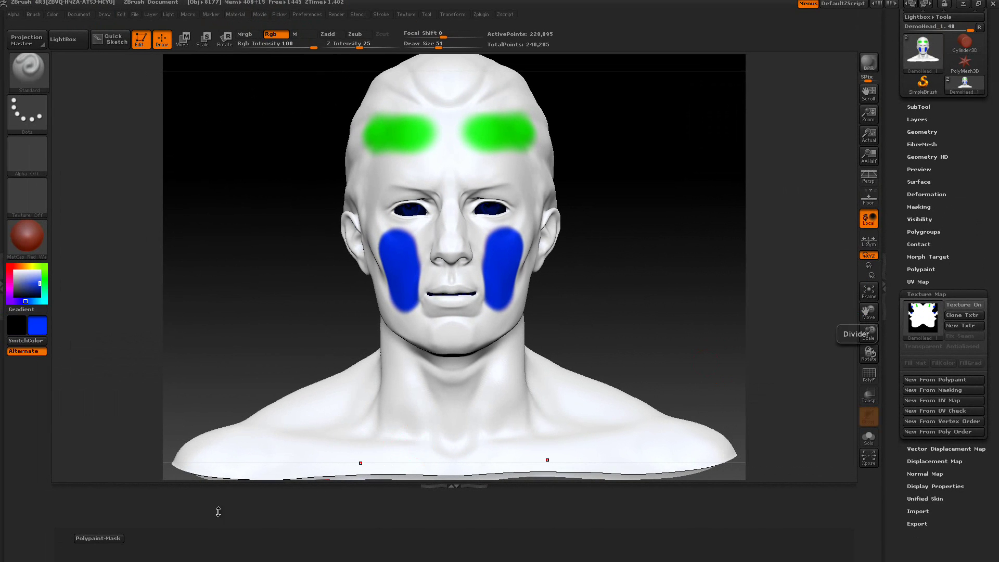
click(109, 539)
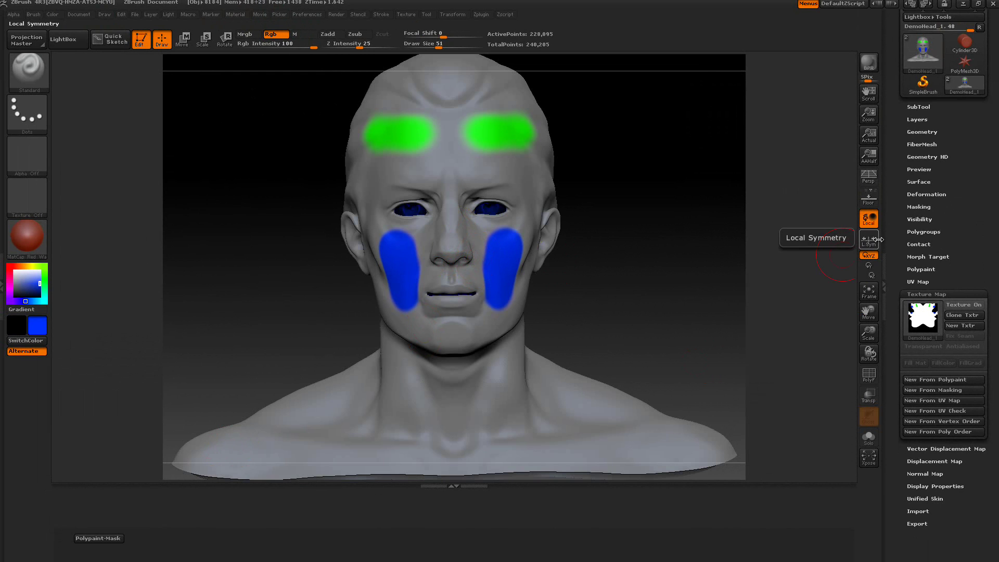
- Apply SharpenMask, then repaint the green forehead bands red, leaving the cheeks blue
click(918, 206)
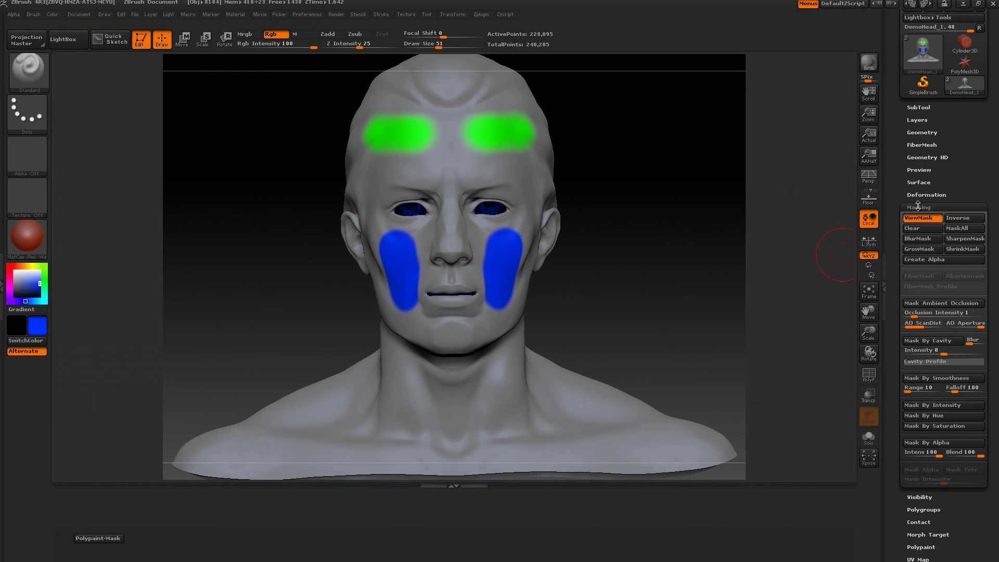
click(960, 239)
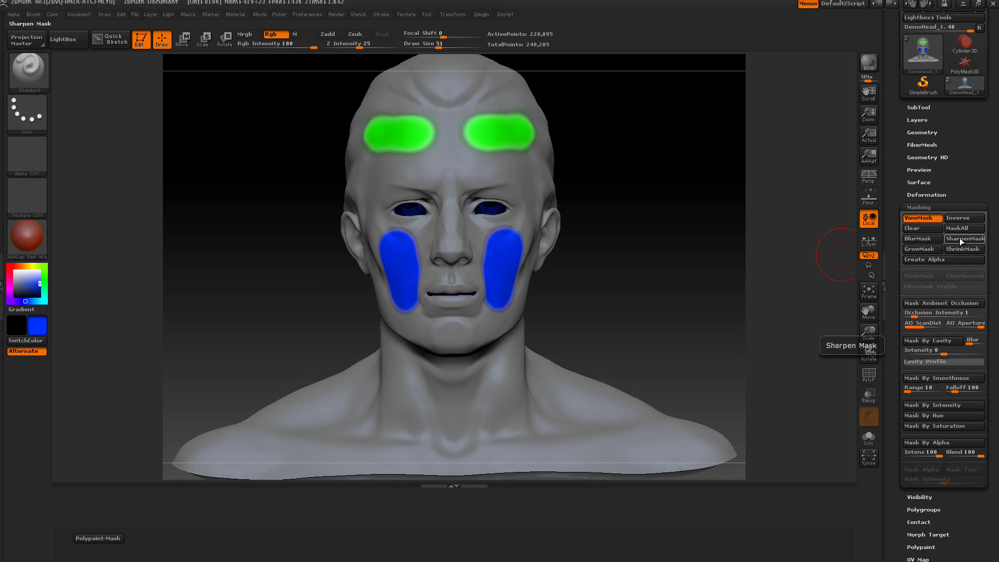
click(14, 266)
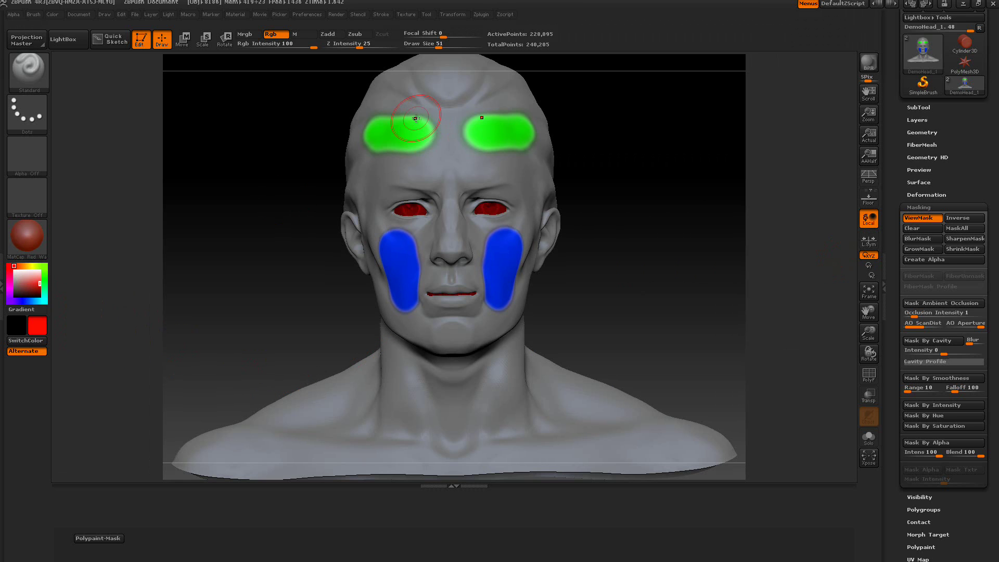
mouse_move(416, 119)
mouse_down()
mouse_move(359, 122)
mouse_move(369, 142)
mouse_move(408, 147)
mouse_move(418, 121)
mouse_up()
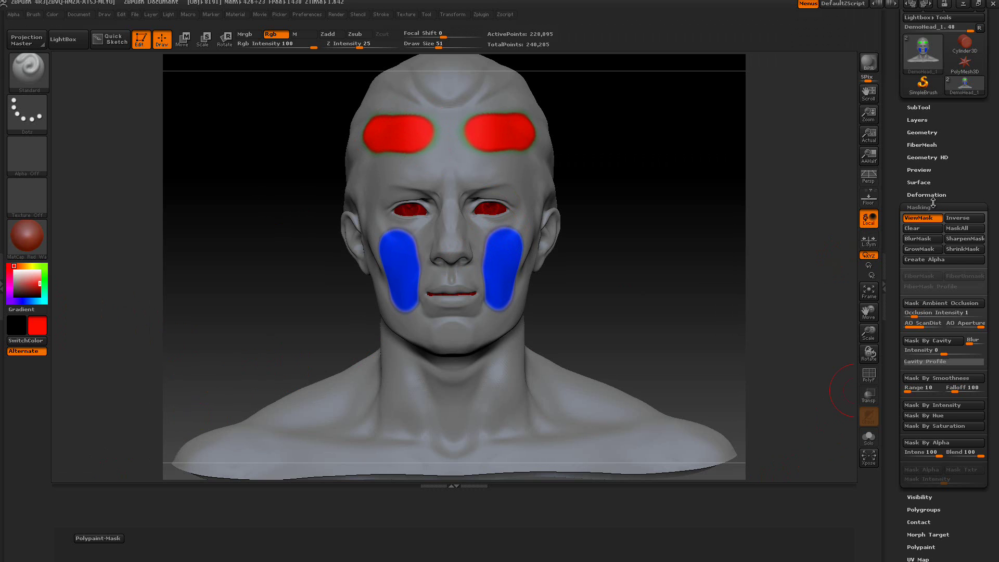
click(934, 206)
click(927, 295)
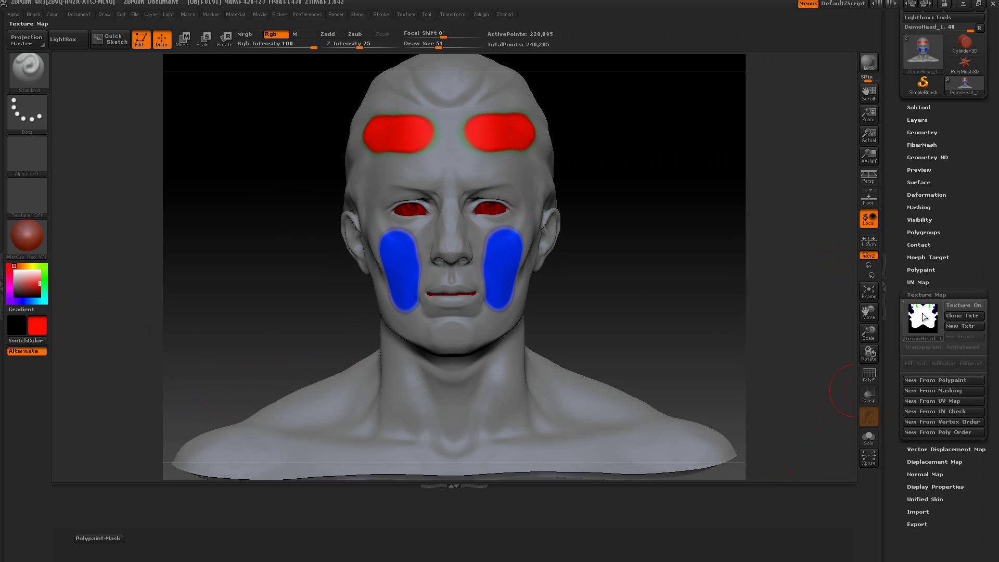
mouse_move(923, 313)
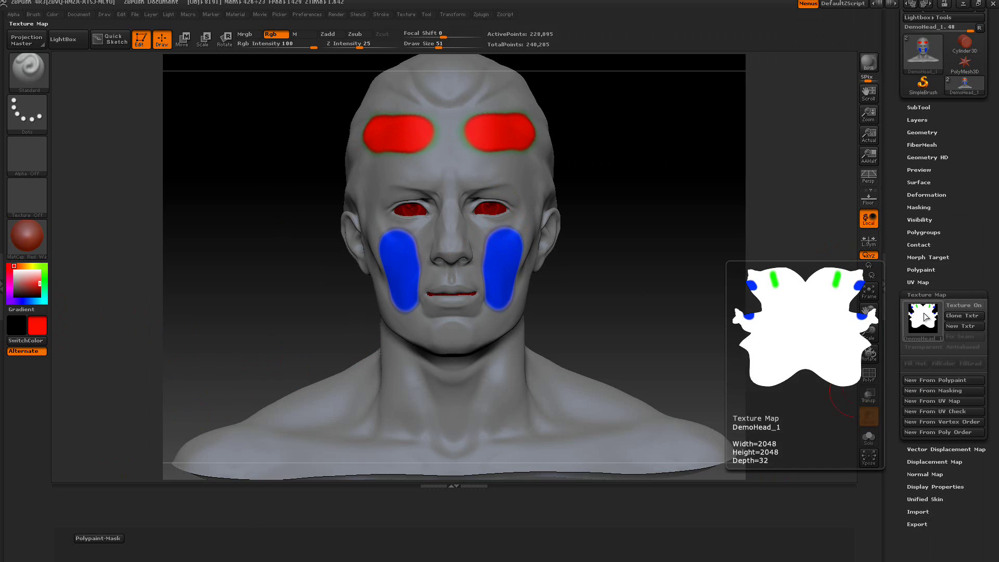
- Run Polypaint-Mask twice to mask the head around its red forehead and blue cheek patches
click(104, 539)
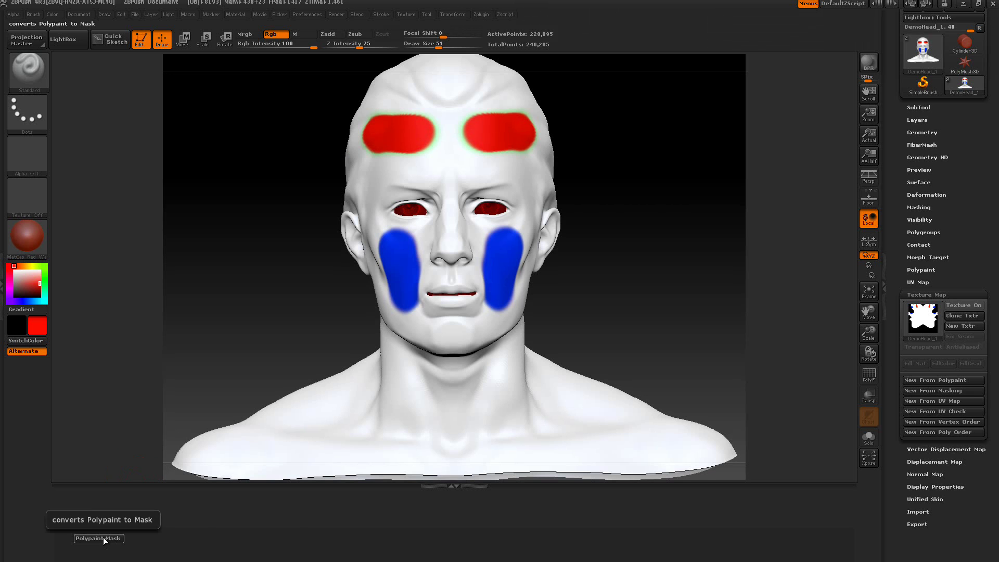
mouse_move(908, 317)
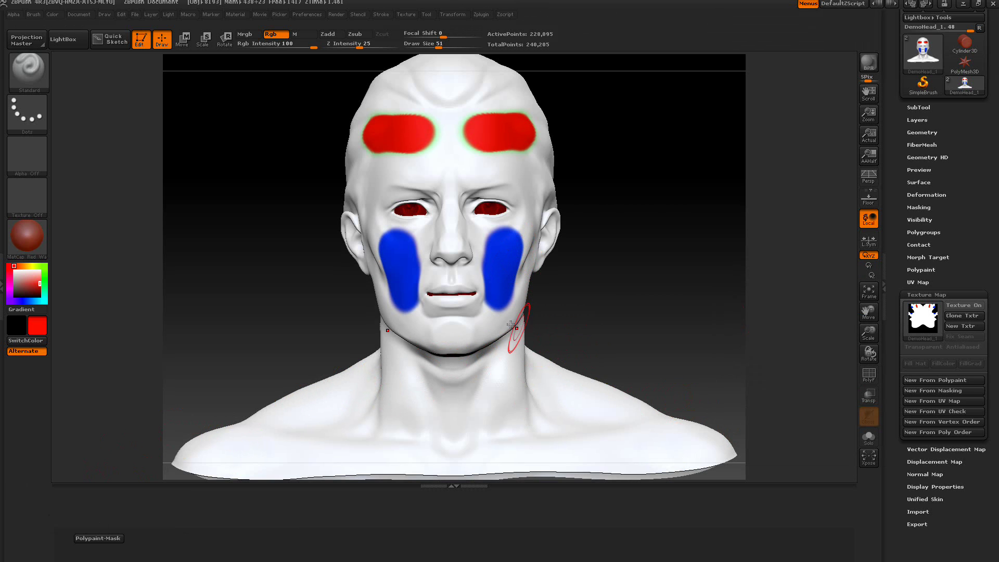
click(93, 539)
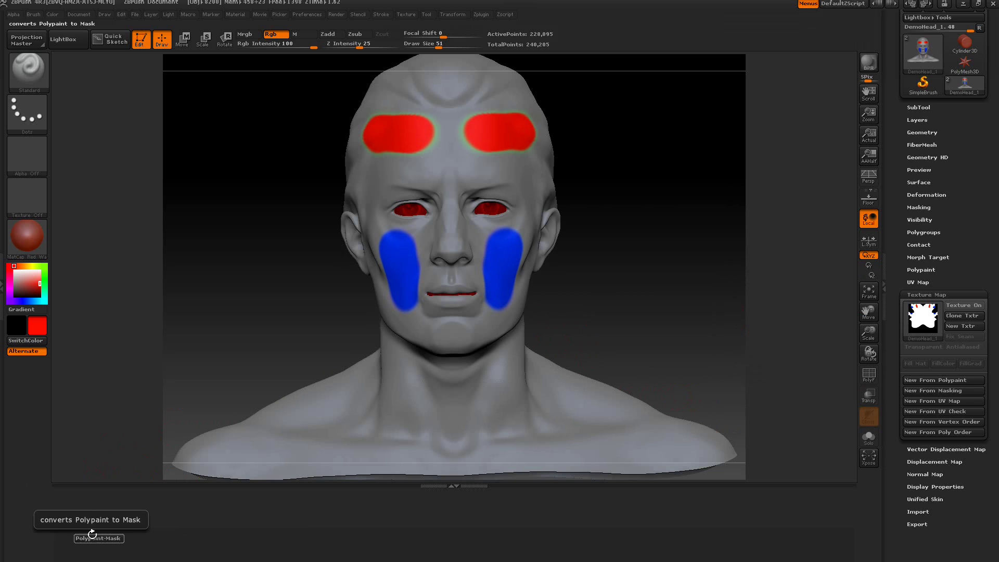
- Fill the head's red and blue patches with magenta (241, 0, 255) using FillObject
click(9, 289)
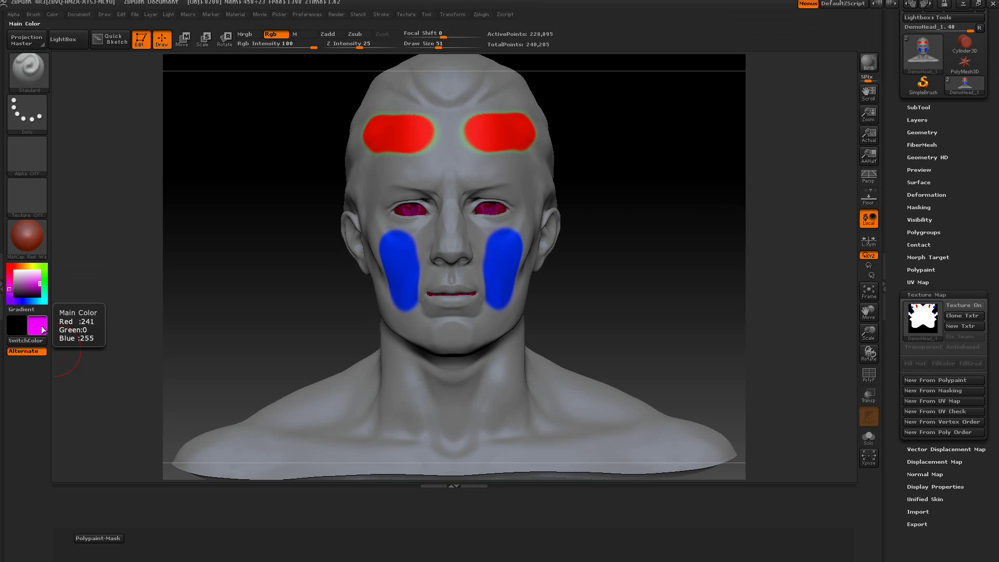
click(52, 14)
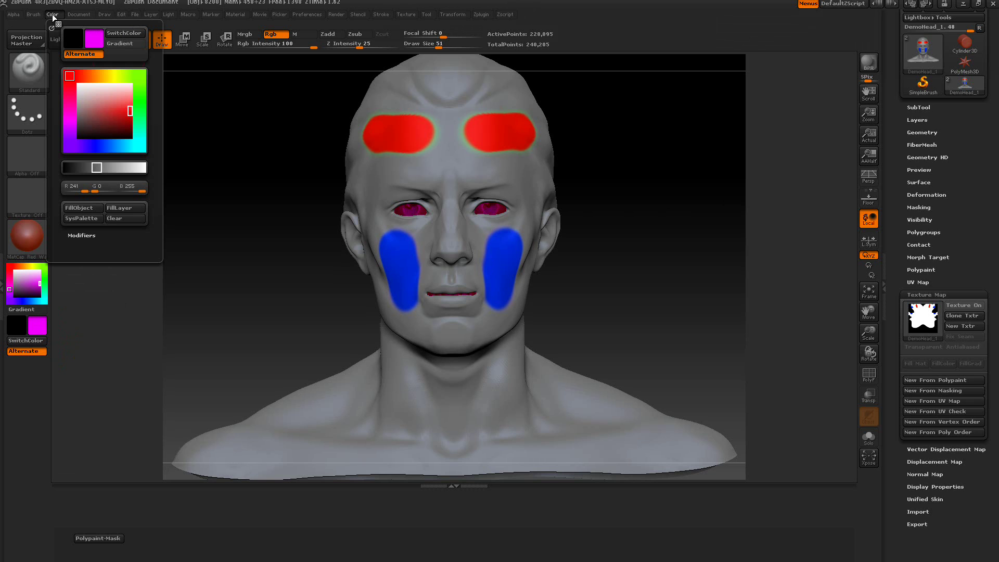
click(77, 207)
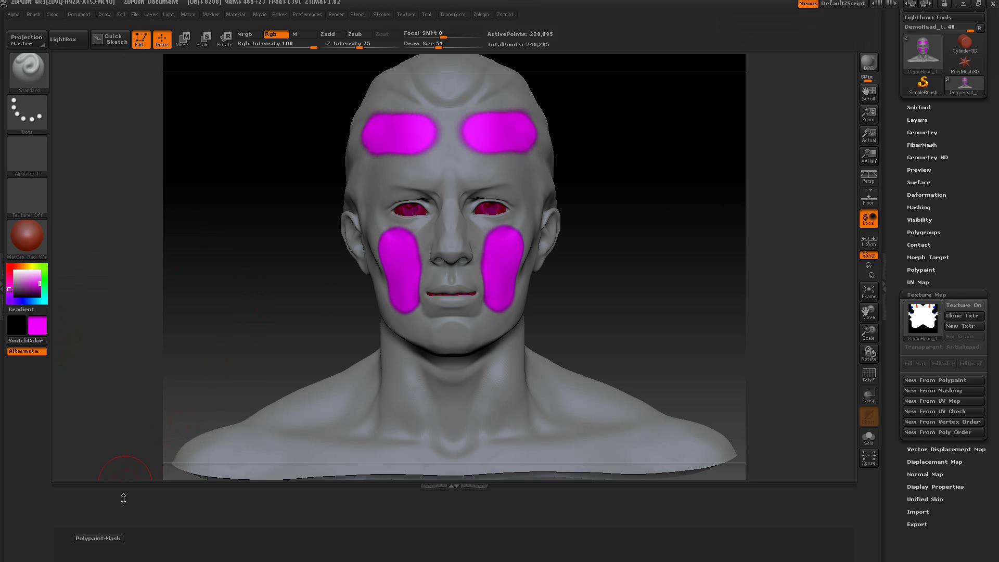
- Orbit to inspect the head, then run Polypaint-Mask to mask the magenta patches
click(114, 539)
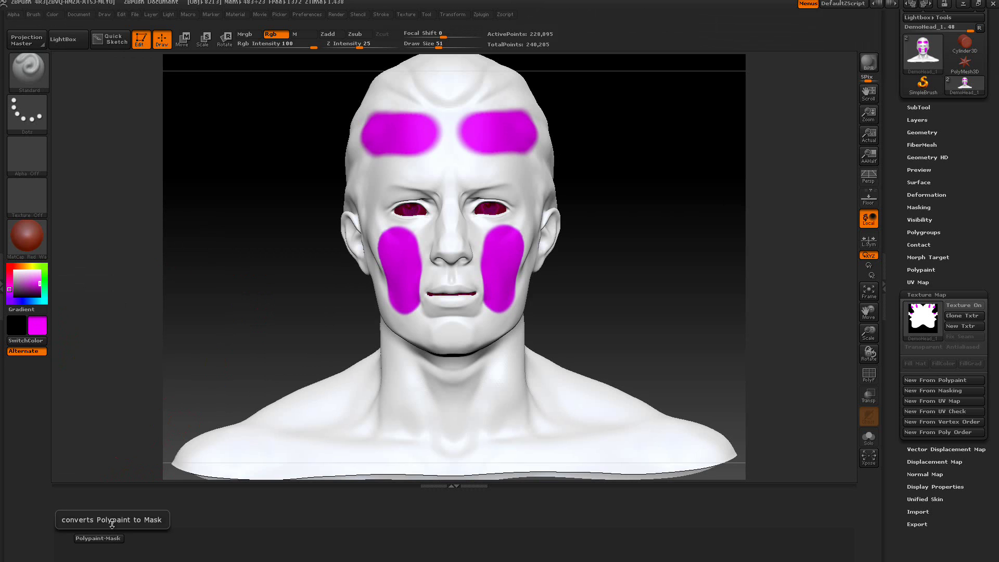
mouse_move(277, 301)
mouse_down()
mouse_move(313, 304)
mouse_move(294, 303)
mouse_up()
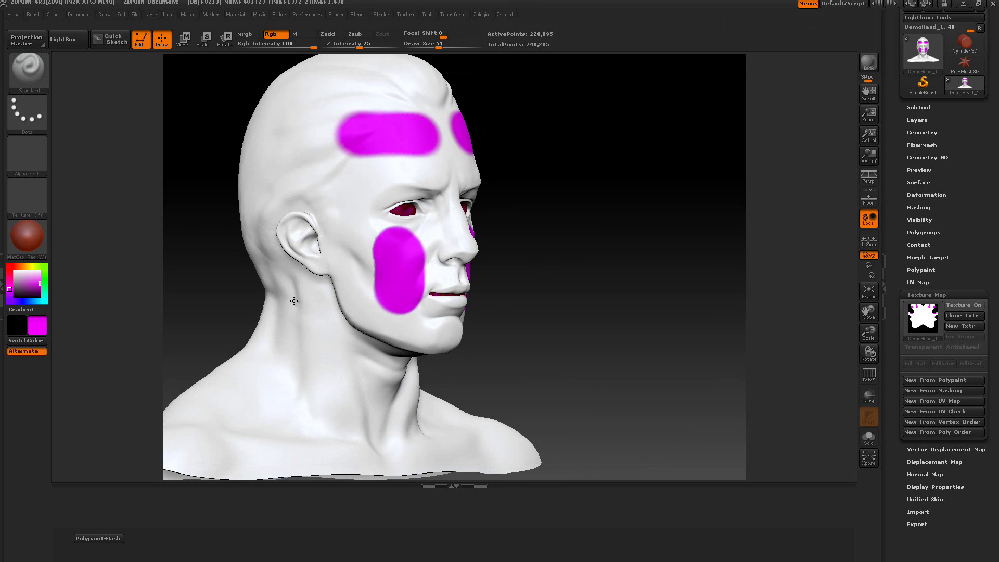
drag(671, 329, 654, 327)
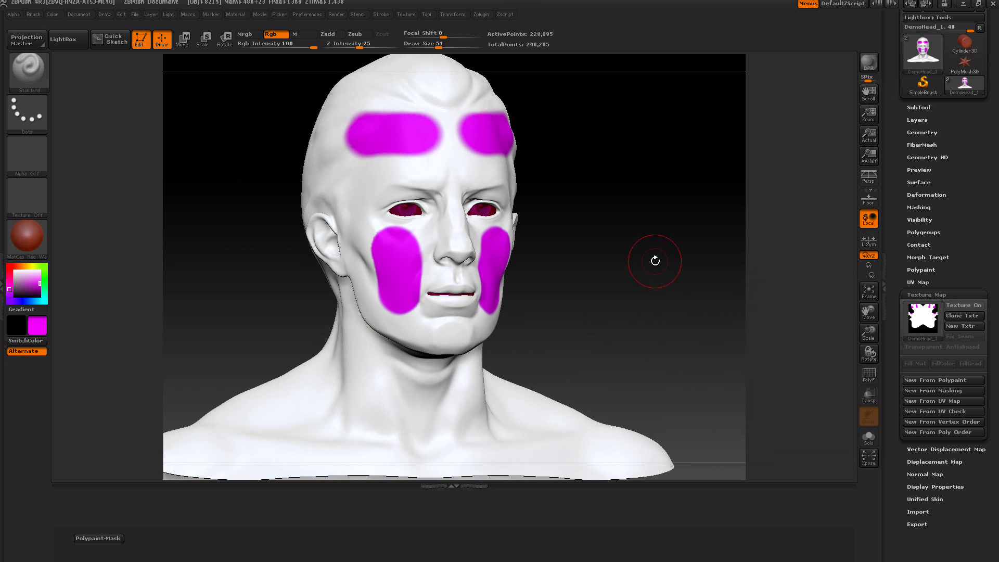
mouse_move(654, 264)
mouse_down()
mouse_move(692, 259)
mouse_move(646, 262)
mouse_up()
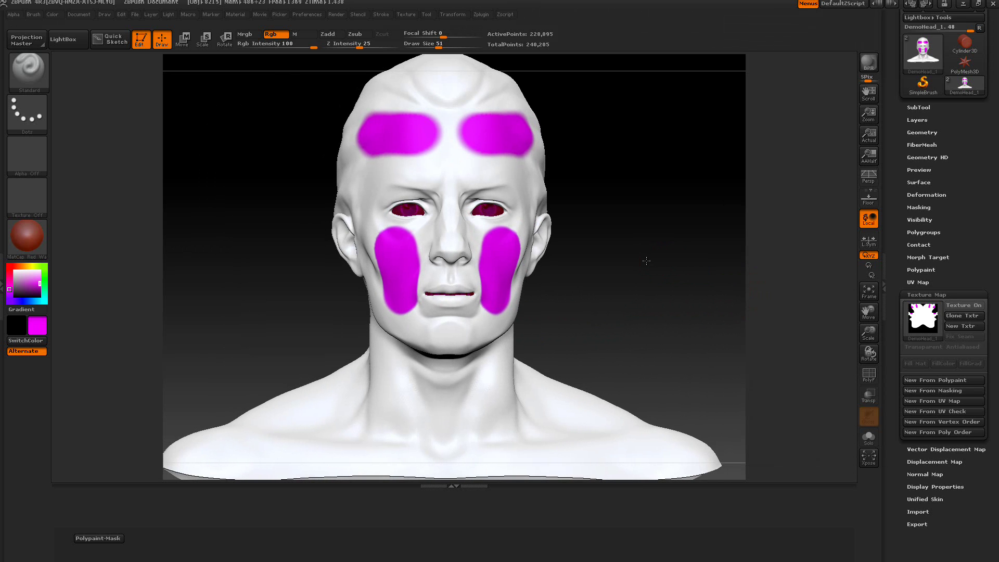
drag(672, 204, 714, 252)
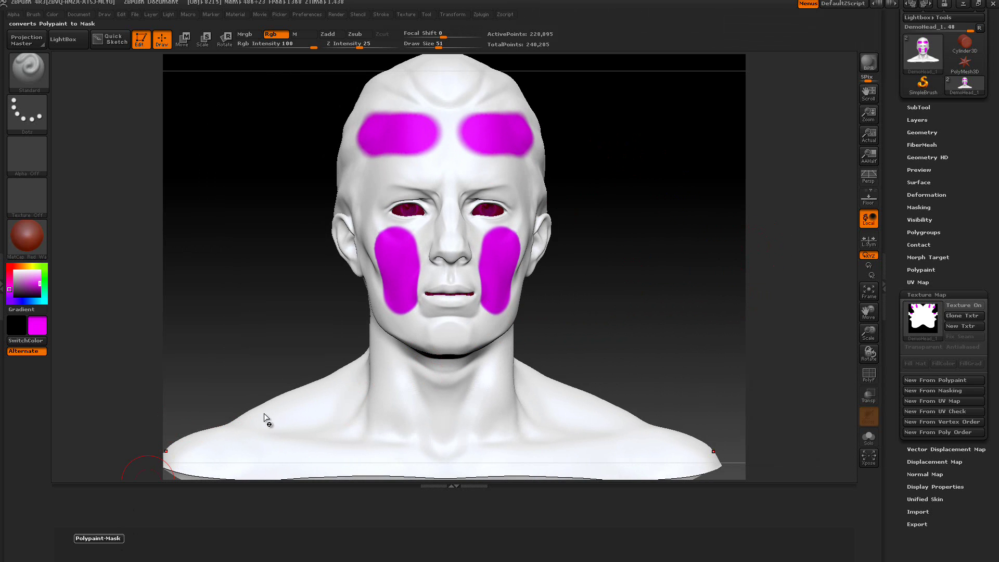
click(98, 538)
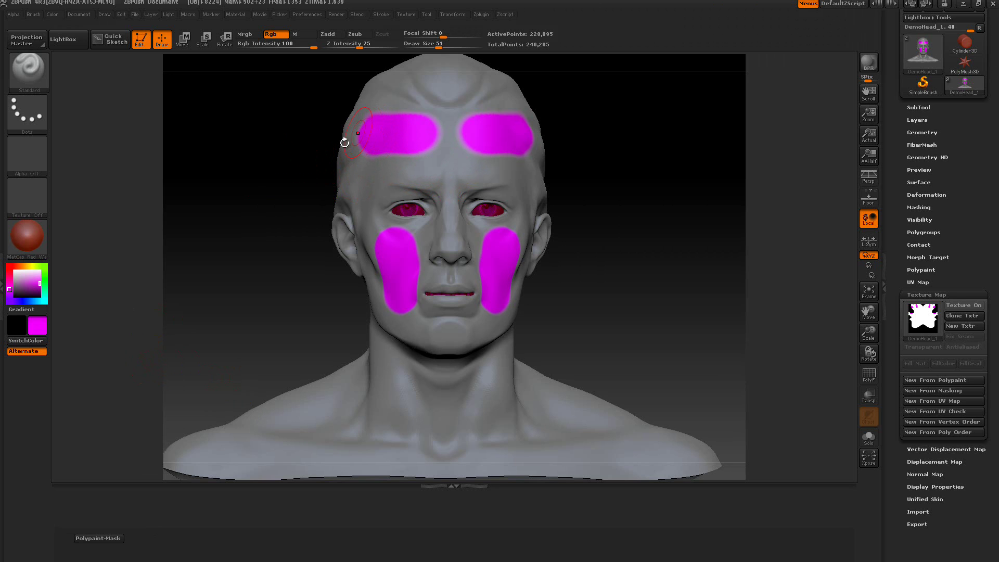
- Switch the paint colour to red and paint over the left forehead patch
click(11, 267)
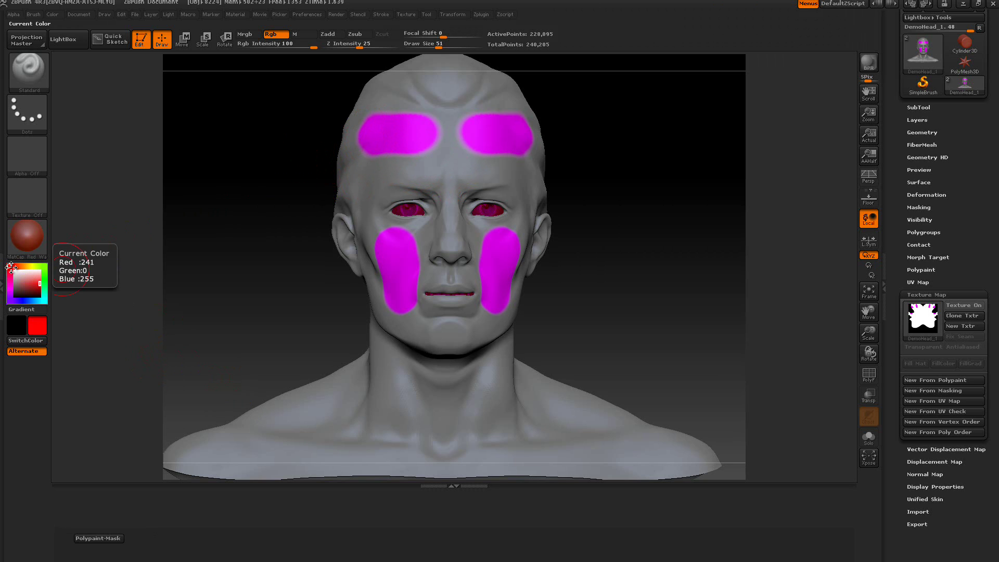
mouse_move(422, 126)
mouse_down()
mouse_move(364, 120)
mouse_move(361, 140)
mouse_move(416, 148)
mouse_move(420, 122)
mouse_up()
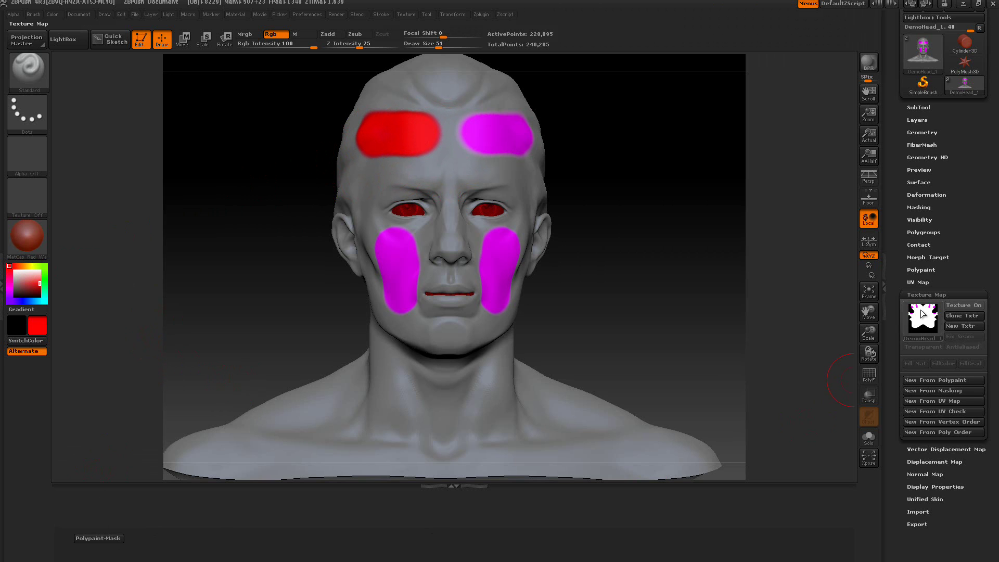
mouse_move(920, 310)
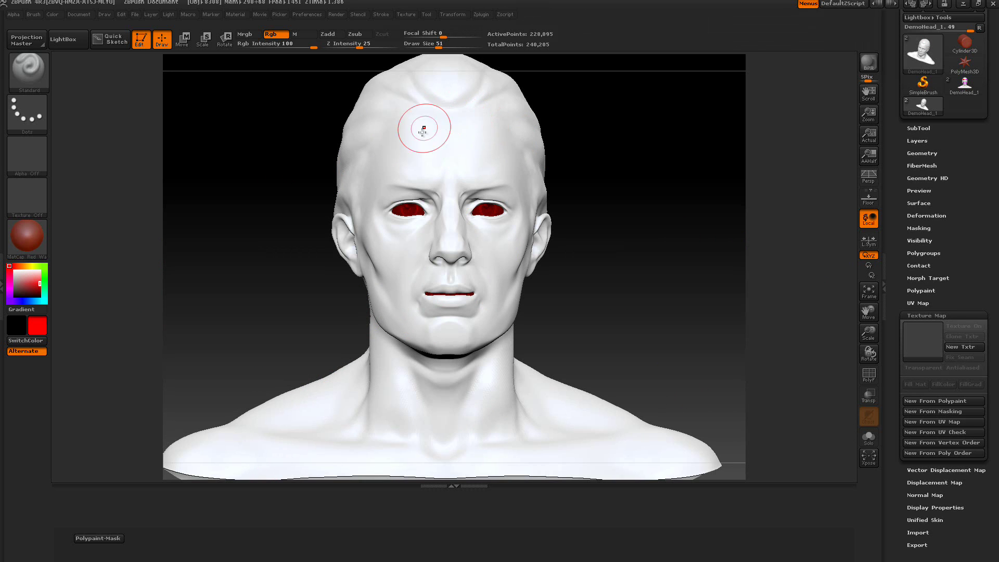
- Paint a red stroke across the forehead and turn it into a mask with Polypaint-Mask
click(424, 151)
drag(424, 151, 492, 151)
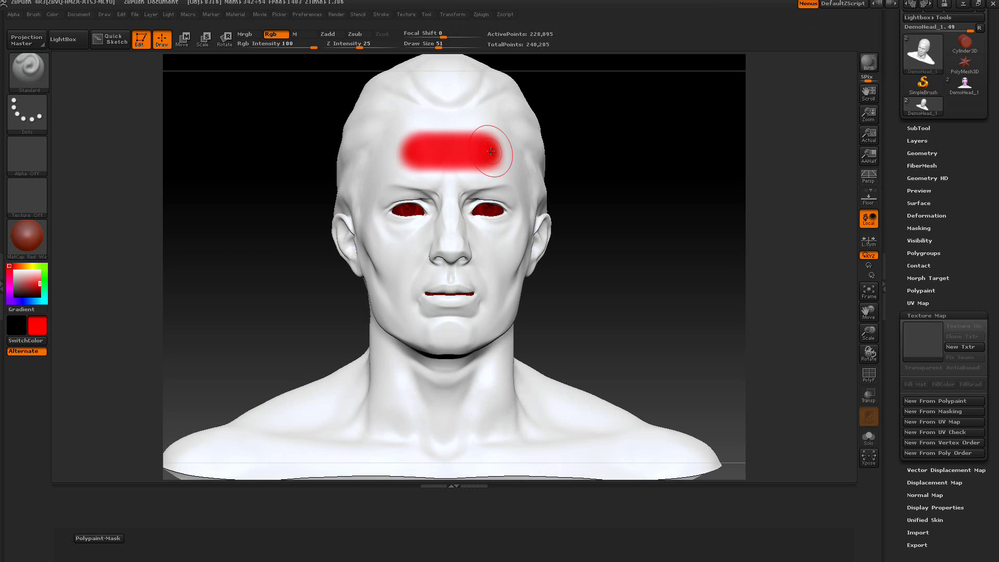
click(111, 539)
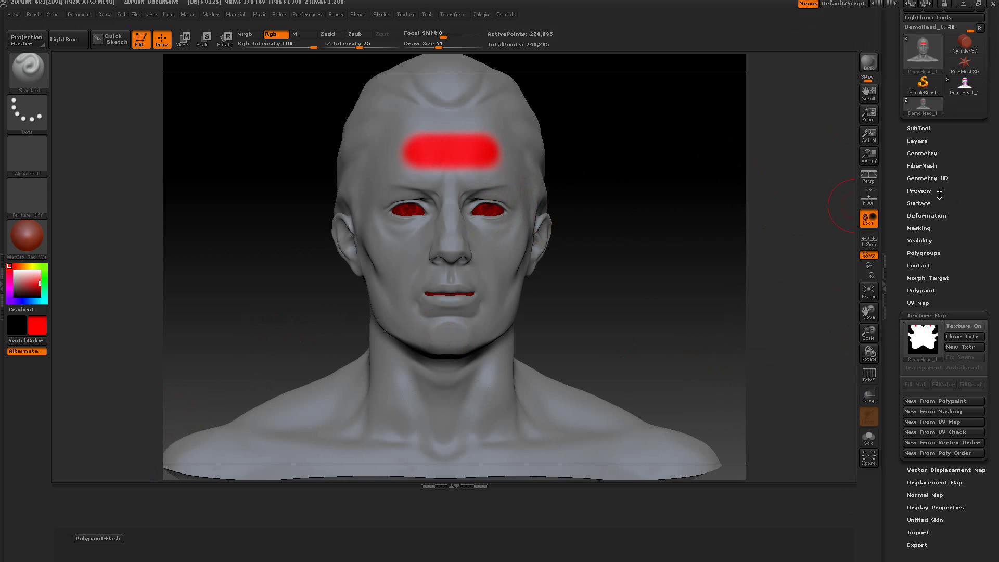
- Sharpen the forehead mask with SharpenMask and repaint the forehead band green
click(920, 228)
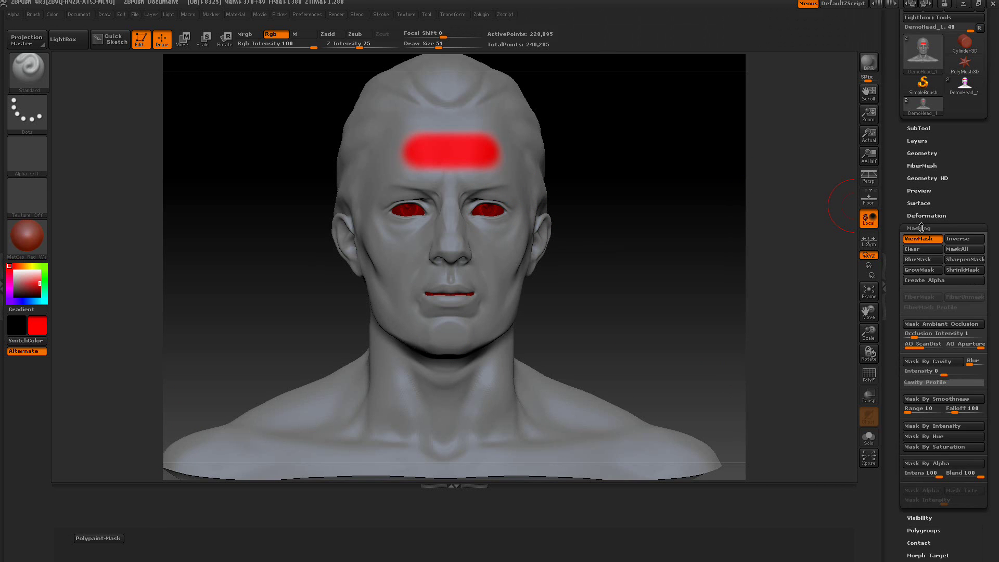
click(957, 260)
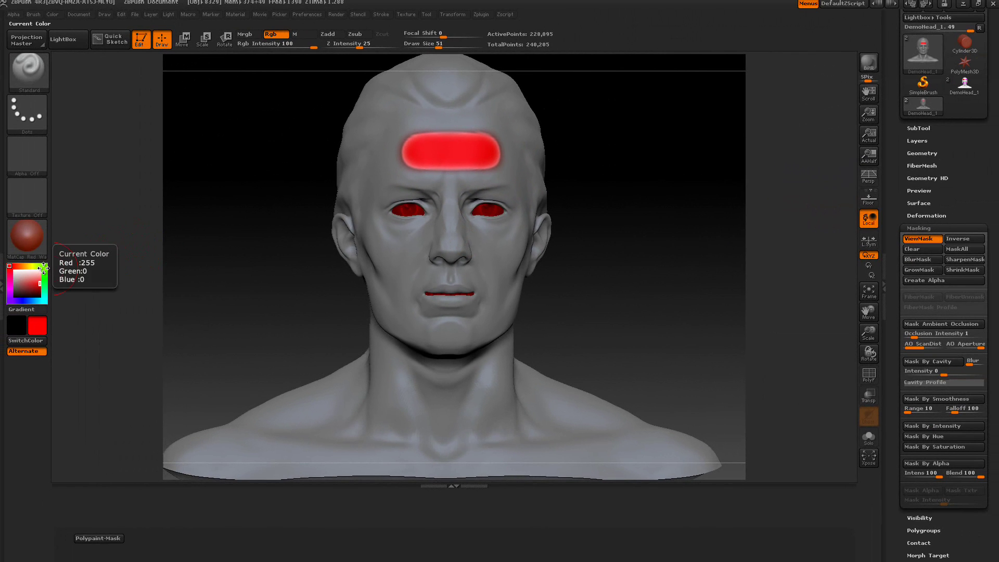
click(45, 267)
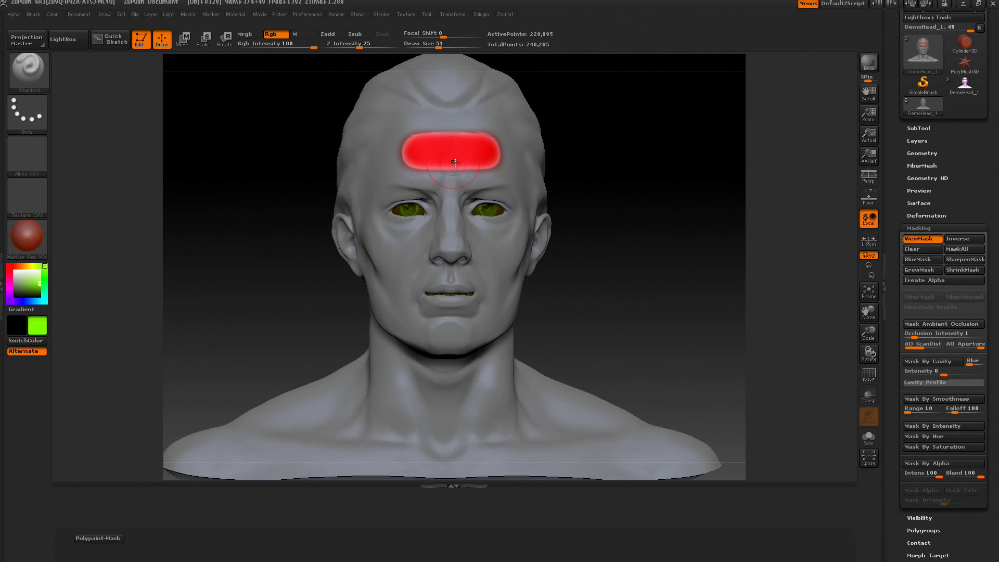
mouse_move(457, 163)
mouse_down()
mouse_move(412, 161)
mouse_move(414, 142)
mouse_move(476, 144)
mouse_move(502, 152)
mouse_move(494, 165)
mouse_up()
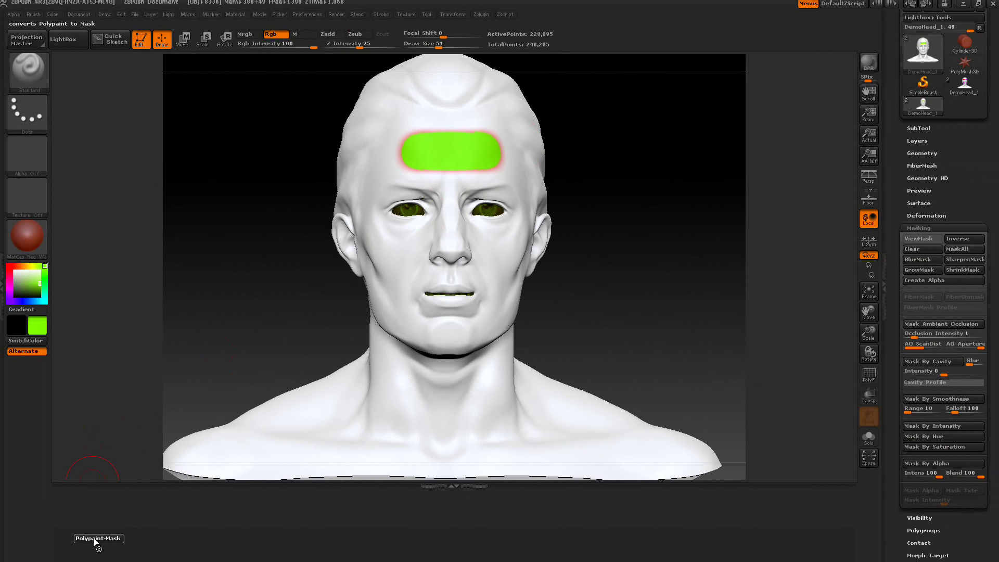
- Run Polypaint-Mask twice on the green band, then turn the head to a right profile
click(97, 540)
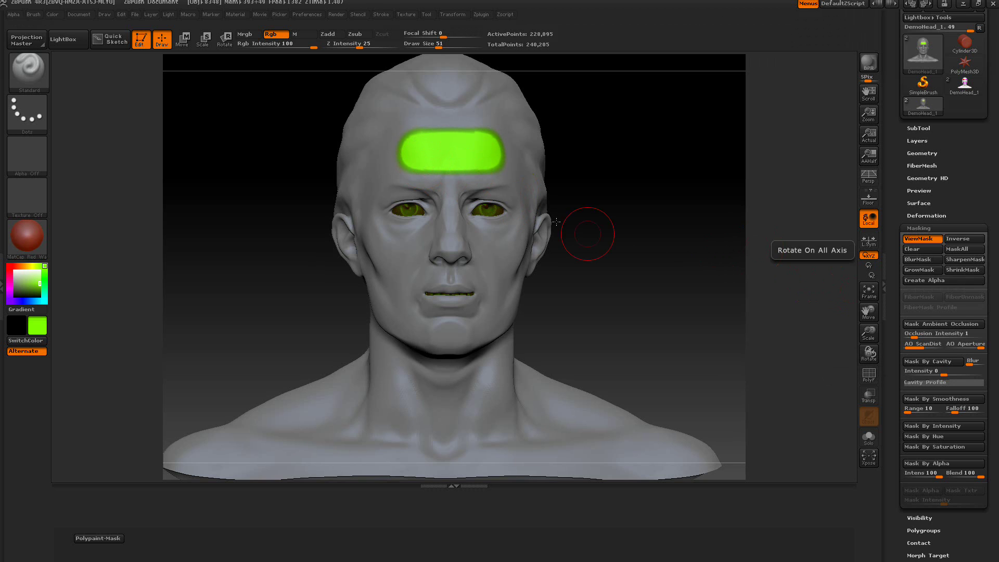
click(105, 538)
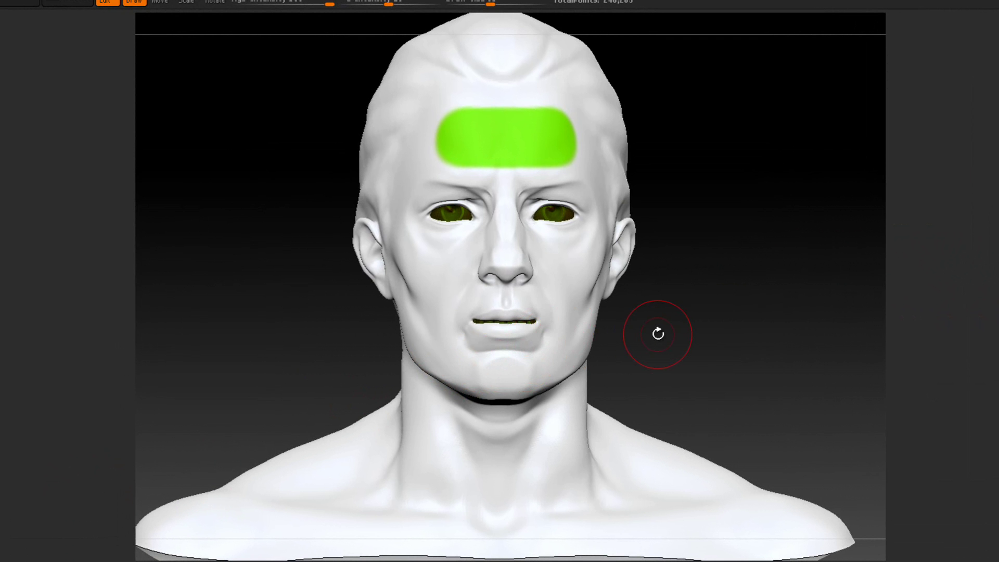
drag(658, 334, 840, 385)
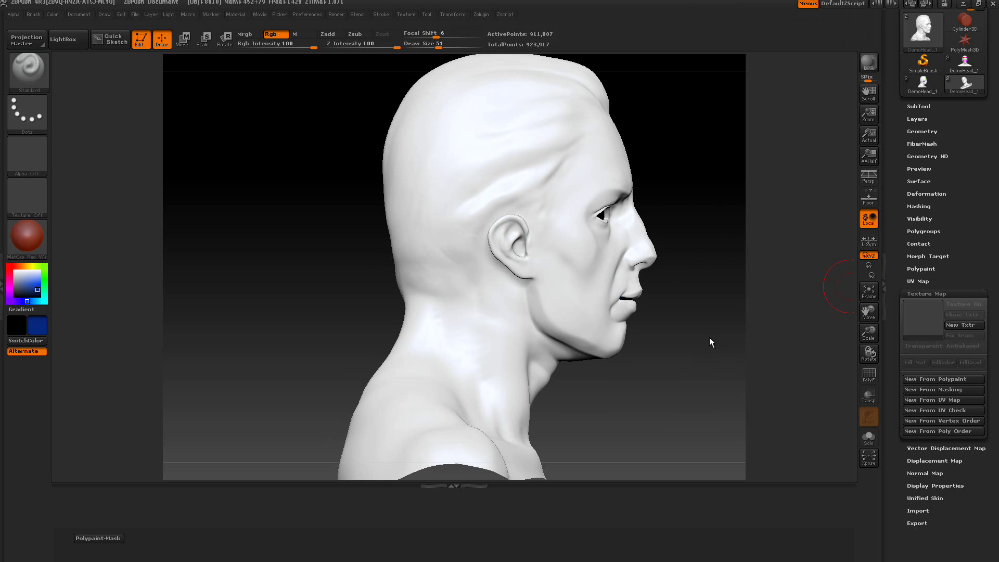
- Check the Geometry and UV Map settings, then set the brush alpha to star-shaped Alpha 10
click(921, 131)
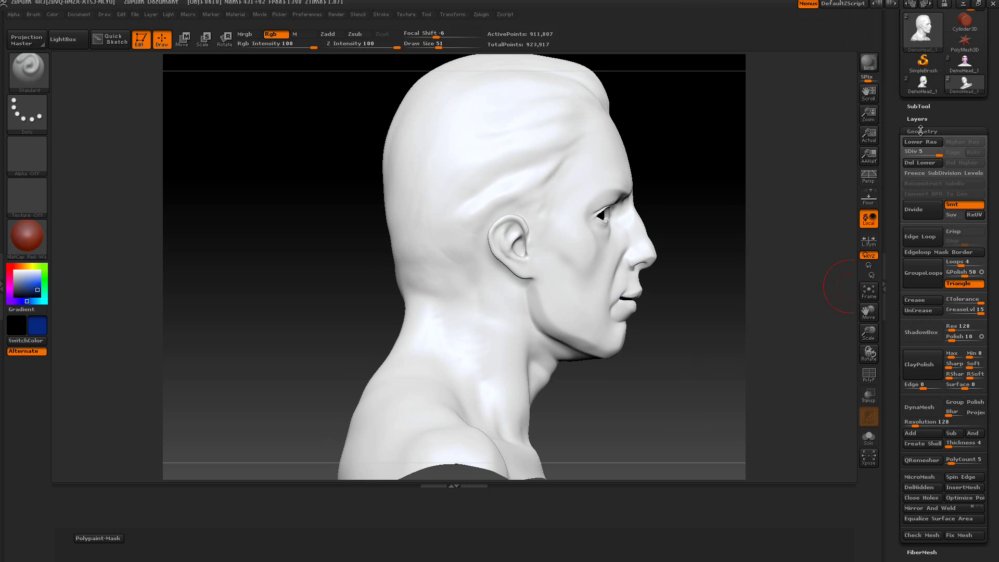
click(921, 131)
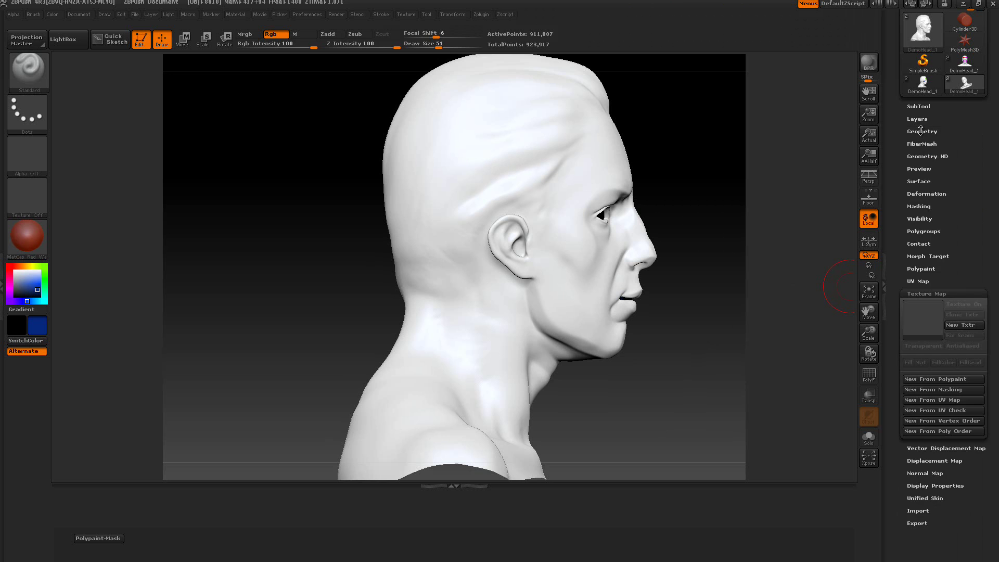
click(922, 281)
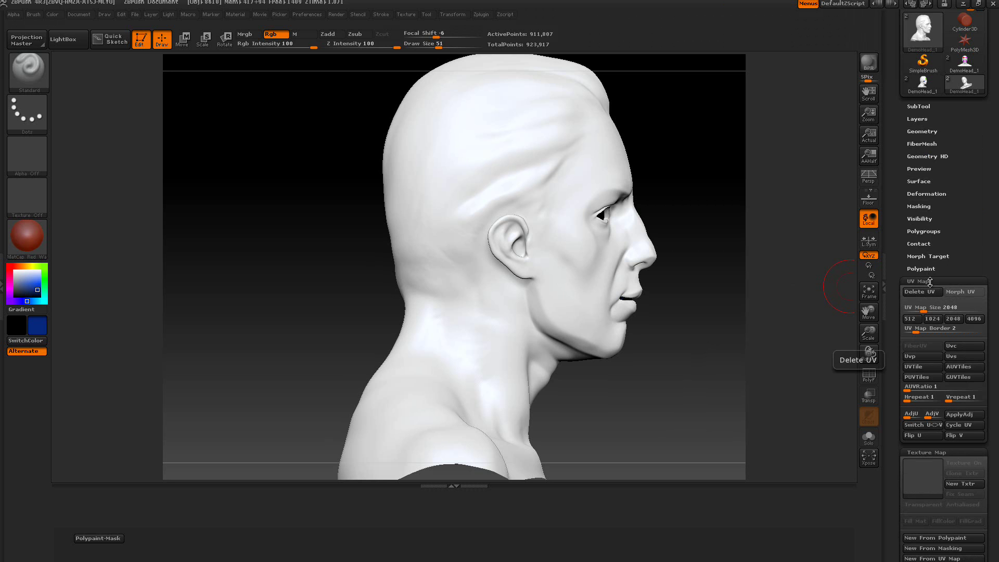
click(928, 281)
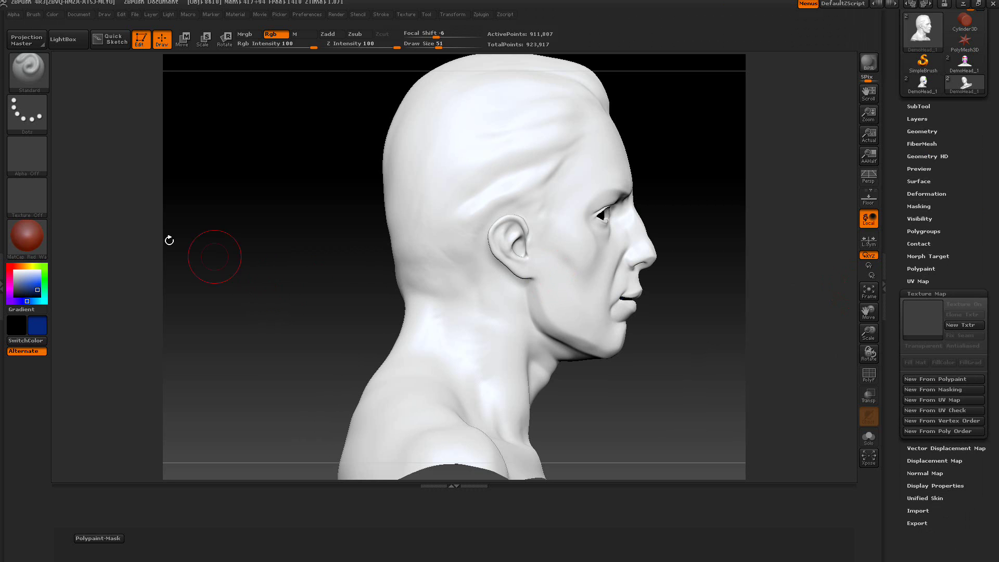
click(36, 164)
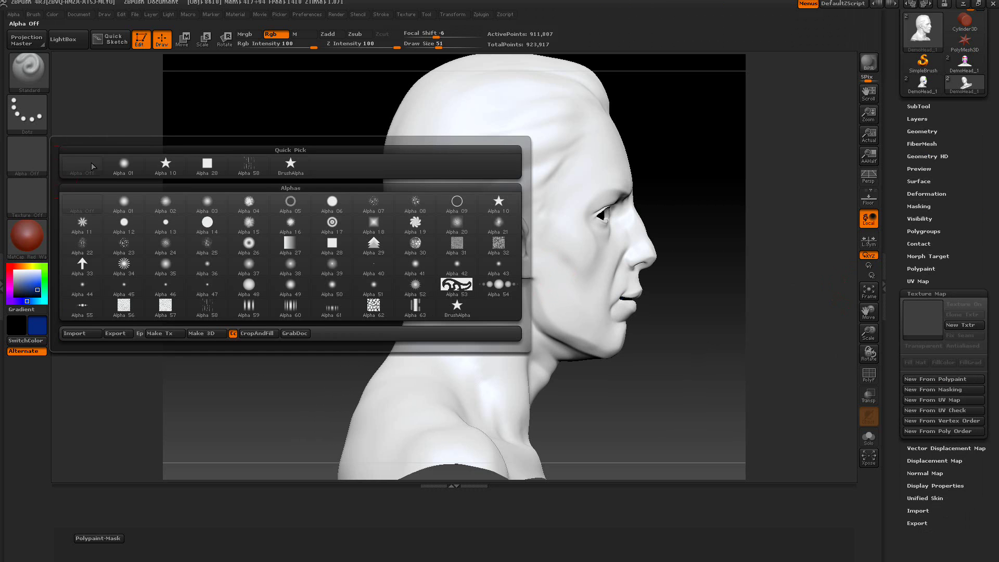
click(165, 165)
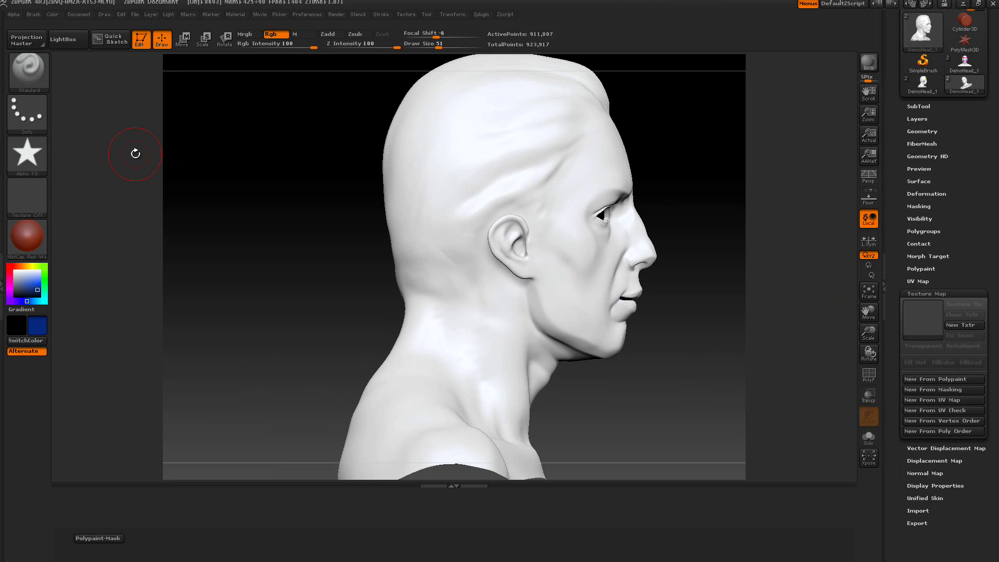
click(30, 114)
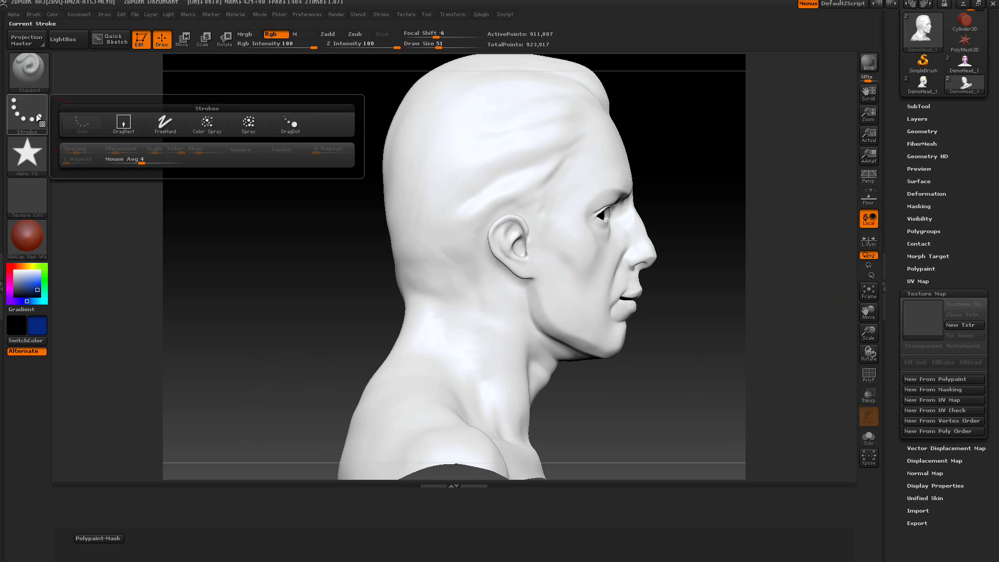
- Stamp a blue star on the cheek with the DragRect stroke and run Polypaint-Mask
click(125, 126)
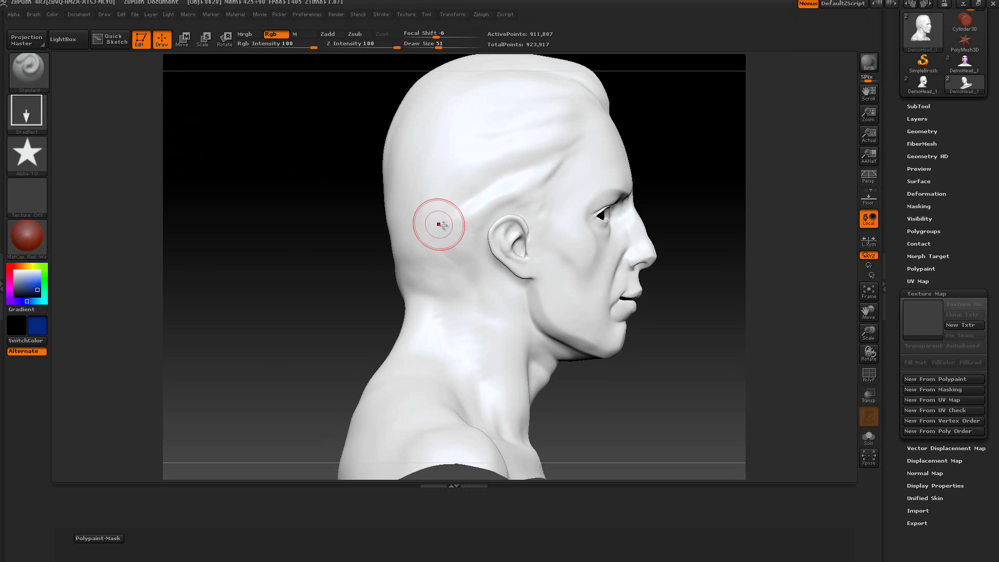
drag(574, 253, 572, 309)
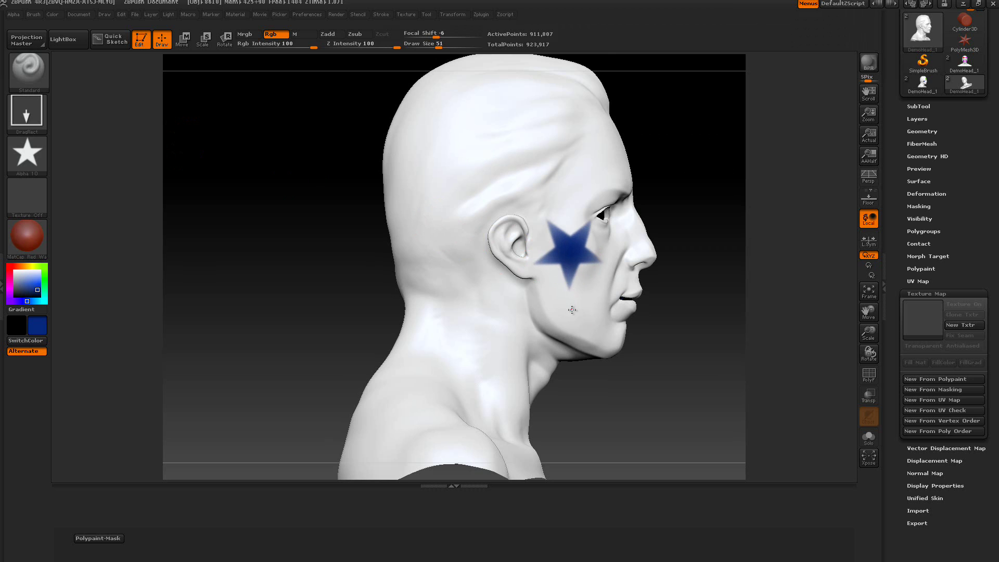
click(94, 537)
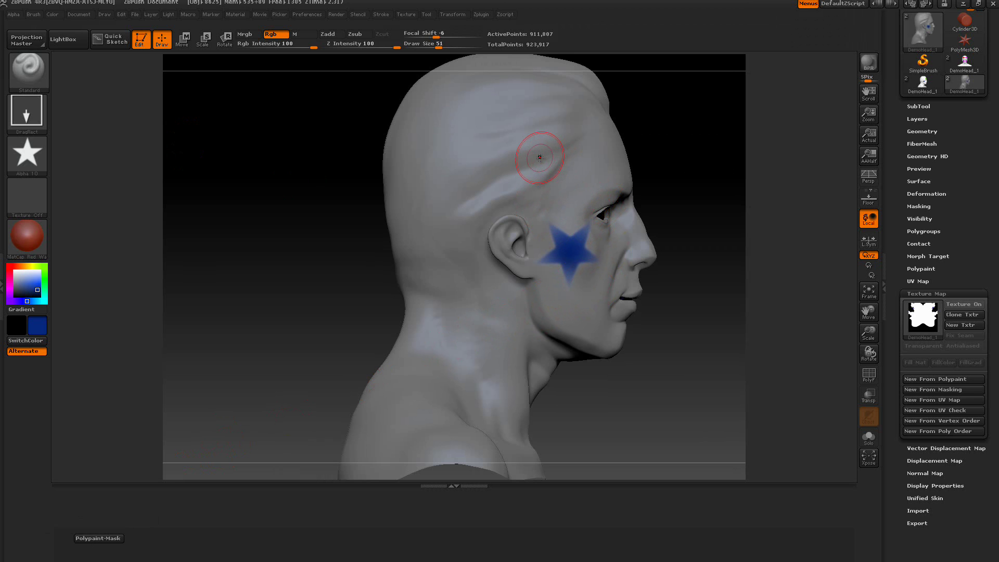
- Set the brush to Alpha Off with a Dots stroke and red paint colour
click(43, 156)
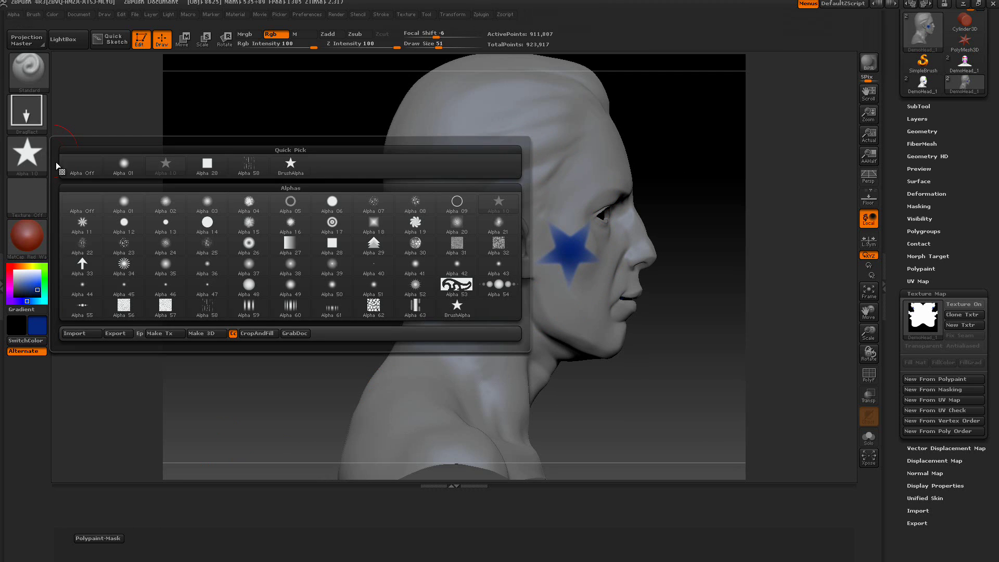
click(76, 169)
click(45, 125)
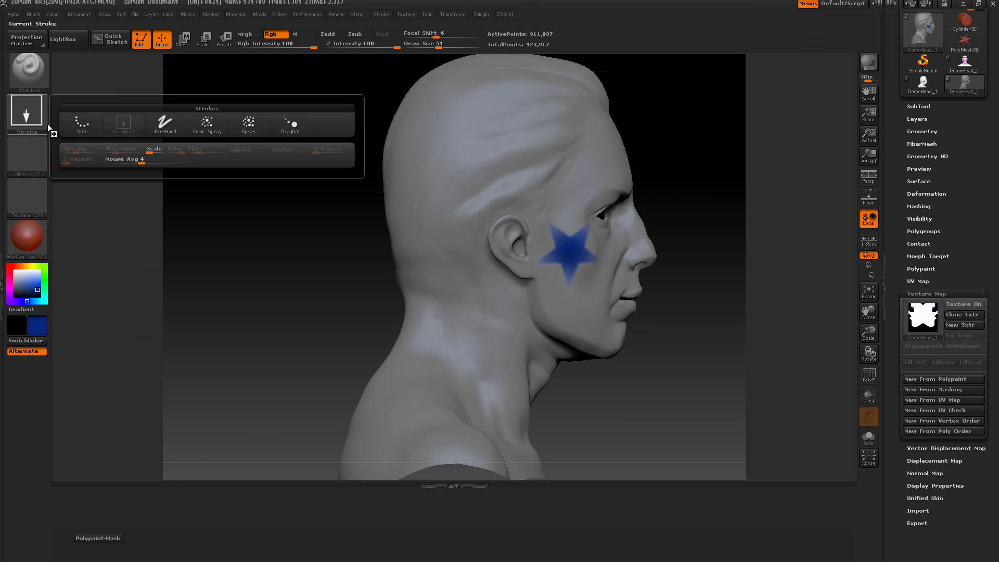
click(82, 123)
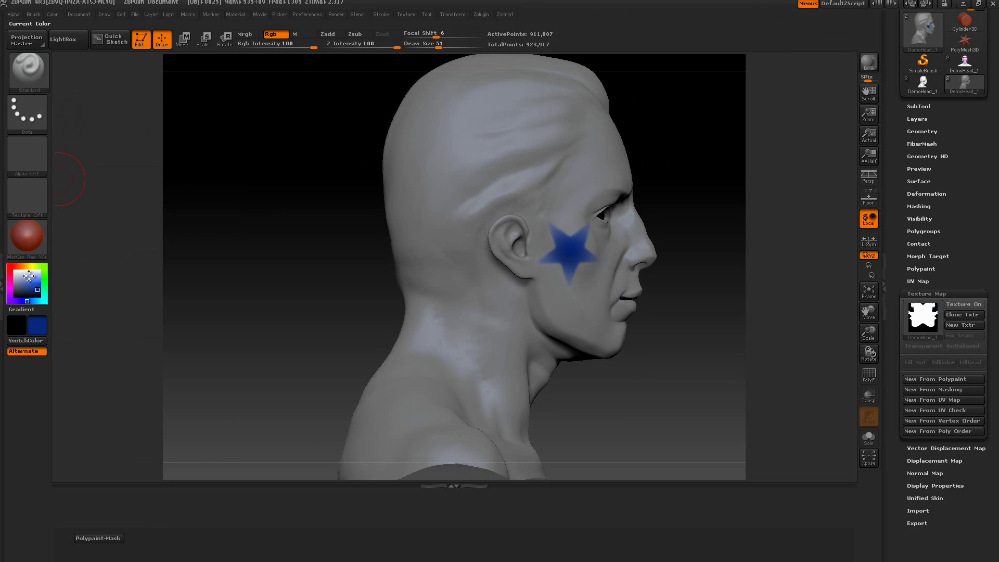
click(14, 268)
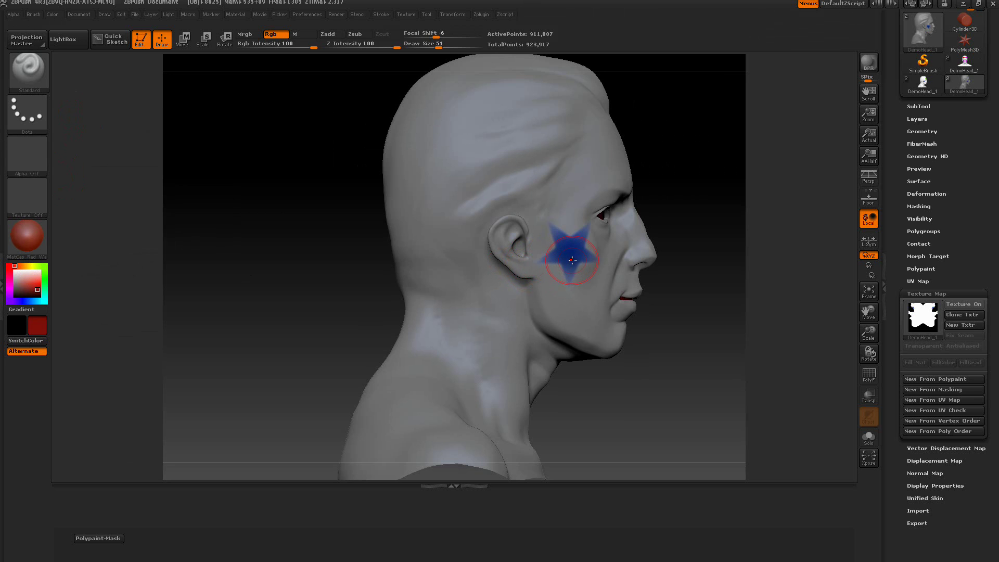
- Paint over the blue cheek star until it is solid red, including its arms and tips
mouse_move(572, 260)
mouse_down()
mouse_move(555, 228)
mouse_move(590, 227)
mouse_up()
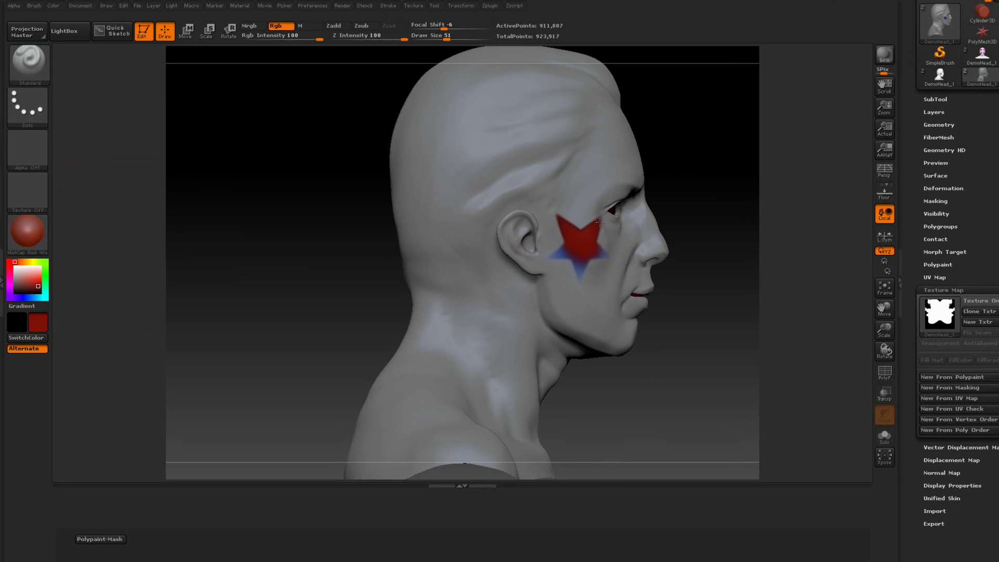
mouse_move(778, 195)
mouse_down()
mouse_move(750, 202)
mouse_move(715, 192)
mouse_up()
drag(864, 318, 771, 213)
mouse_move(760, 177)
mouse_down()
mouse_move(789, 134)
mouse_move(773, 160)
mouse_up()
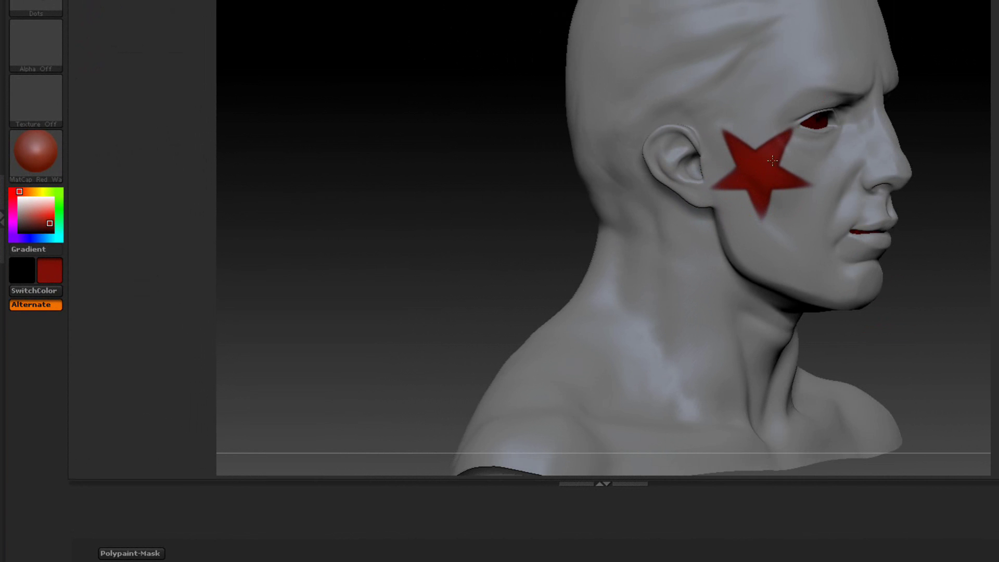
drag(713, 172, 724, 174)
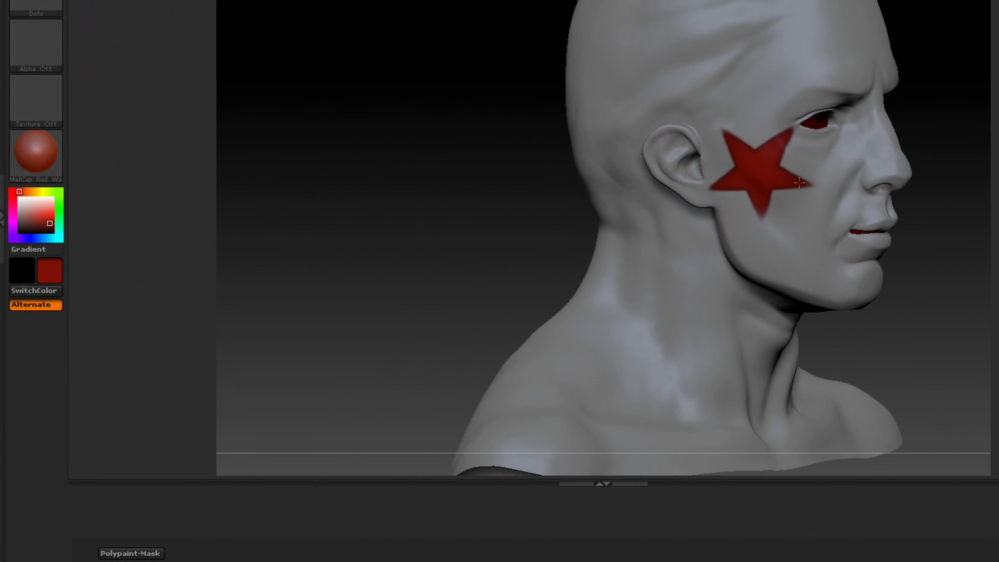
drag(799, 182, 766, 215)
- Run Polypaint-Mask on the red star and preview the 2048×2048 DemoHead_1 texture map
click(145, 555)
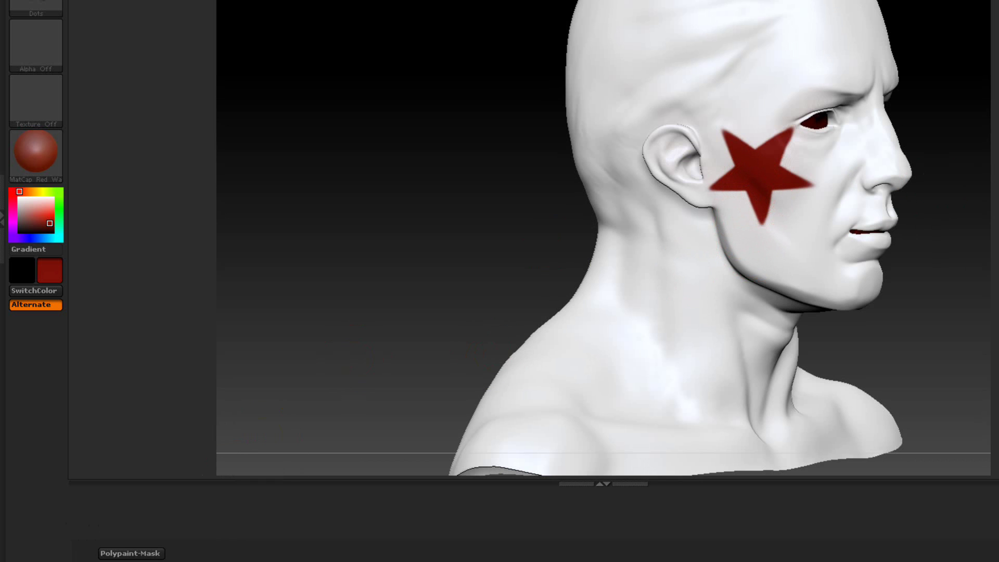
mouse_move(998, 256)
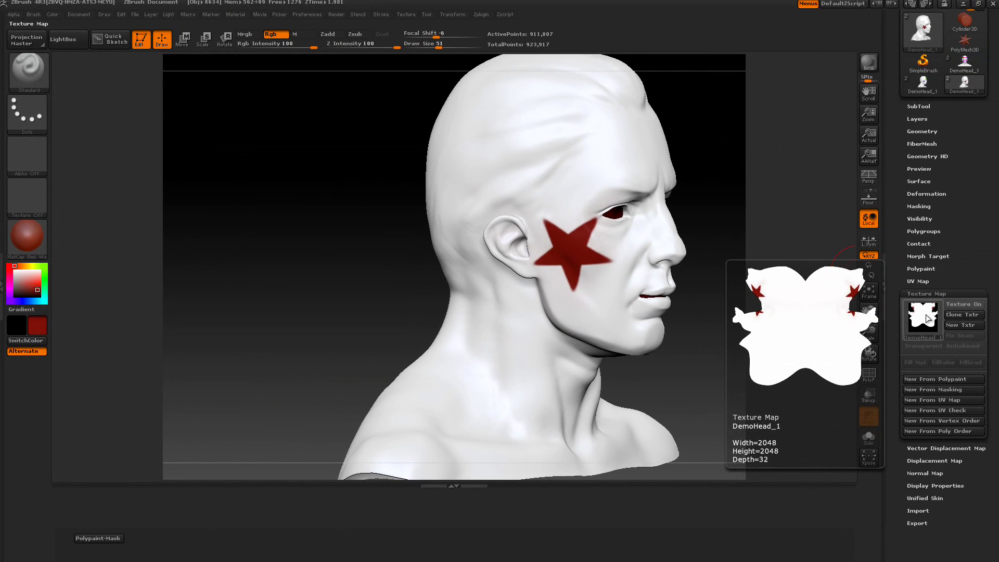